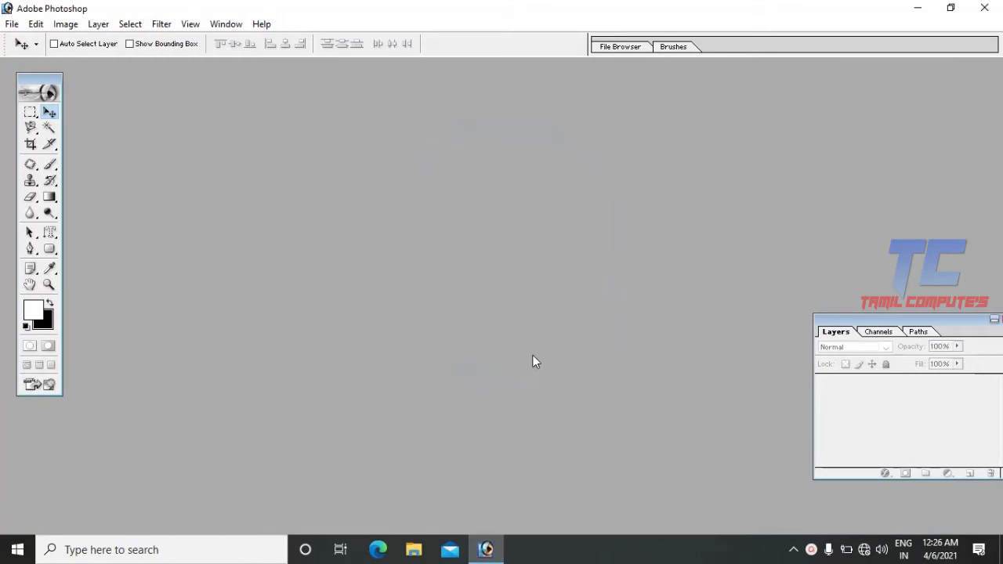
Open all nine JPG photos from the "43-Photoshop tutorial 10" folder
double_click(533, 361)
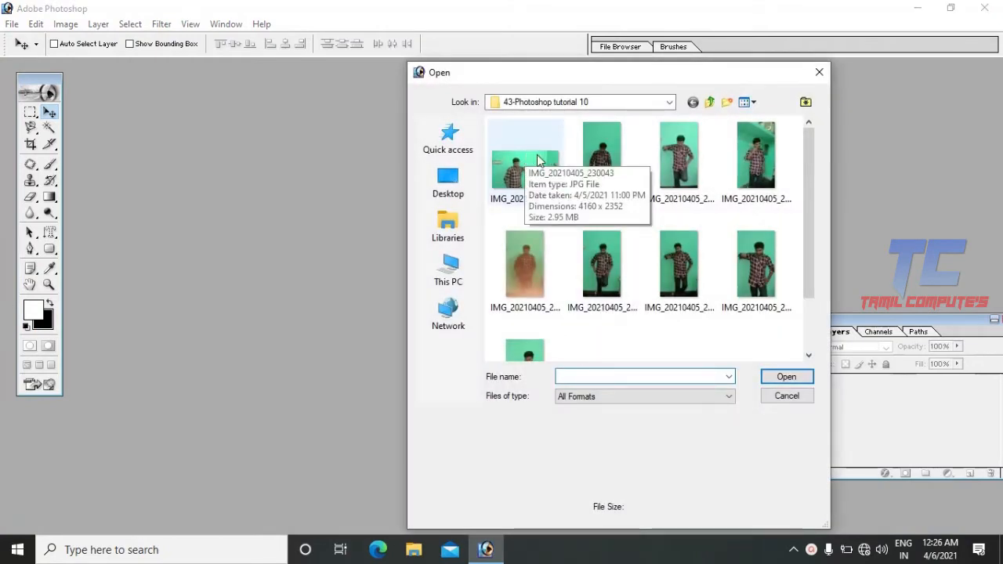
left_click(538, 160)
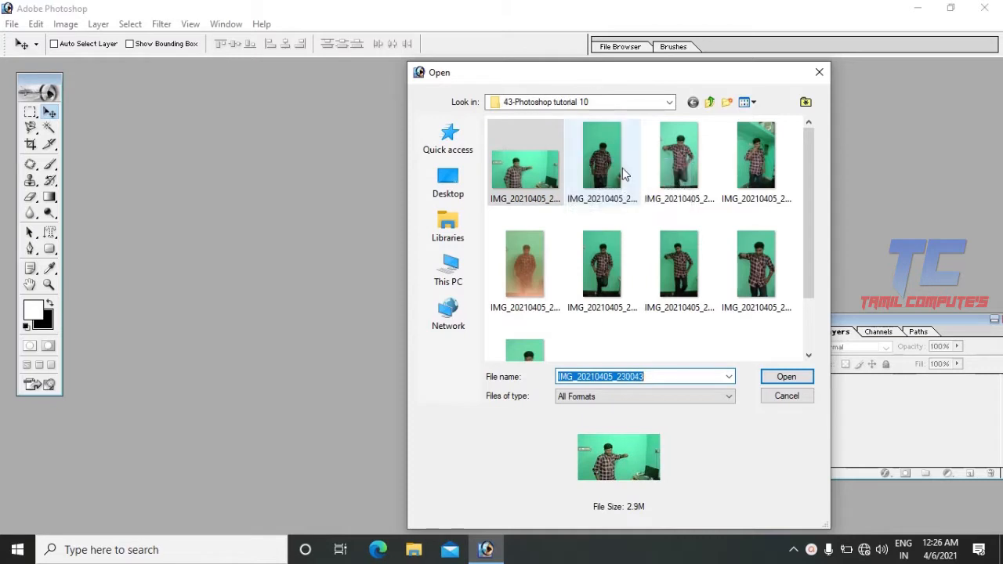
left_click(577, 178, "ctrl")
left_click(662, 179, "ctrl")
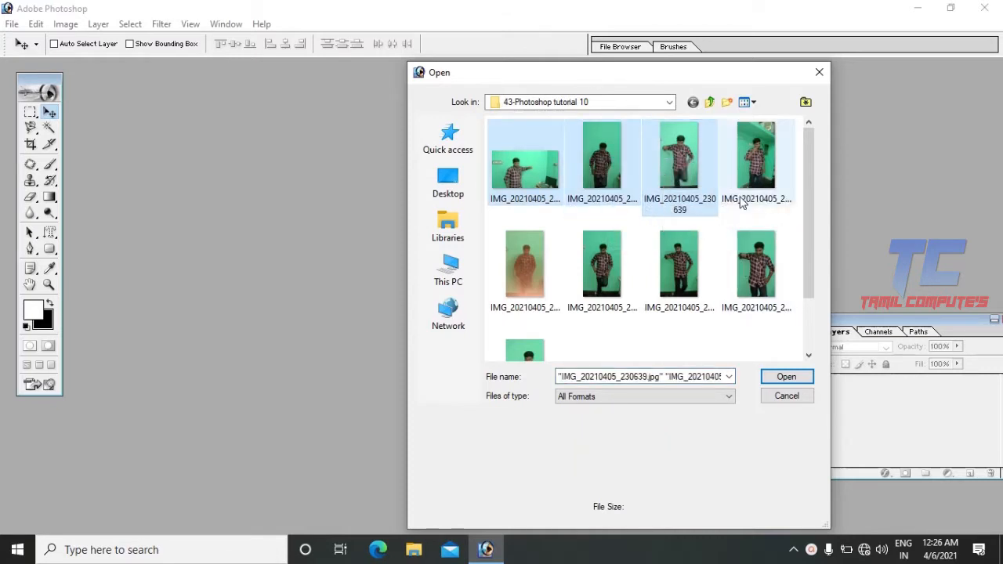
left_click(750, 163, "ctrl")
left_click(544, 264, "ctrl")
left_click(615, 286, "ctrl")
left_click(681, 276, "ctrl")
left_click(753, 271, "ctrl")
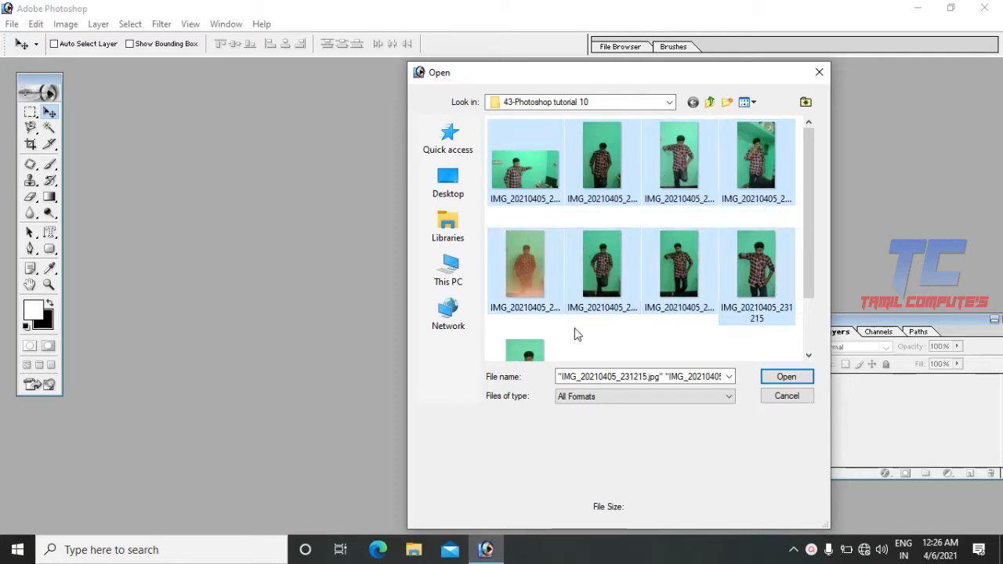
left_click(539, 349, "ctrl")
left_click(787, 377)
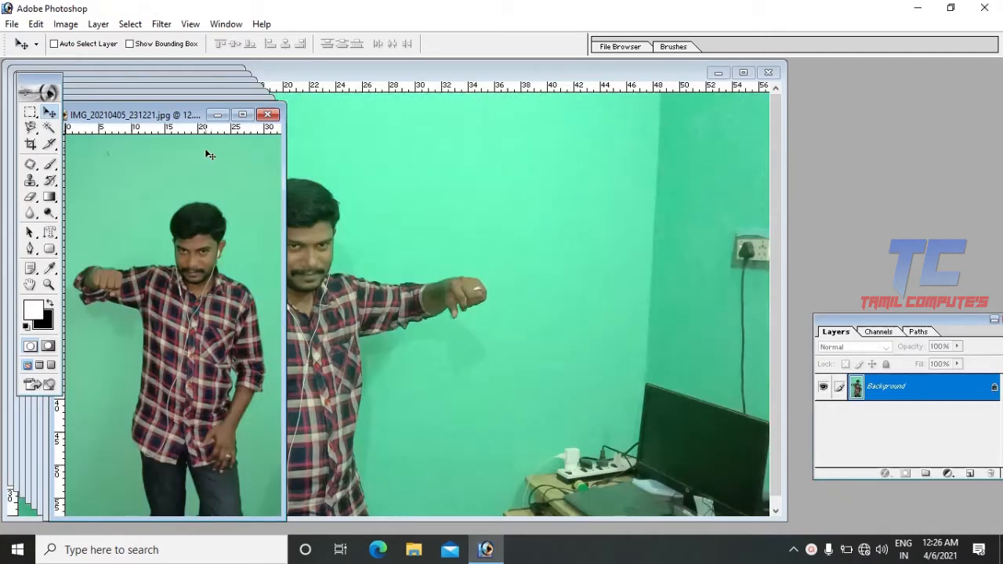
Close all the opened photos except IMG_20210405_230639.jpg and IMG_20210405_231221.jpg
left_click_drag(176, 120, 629, 99)
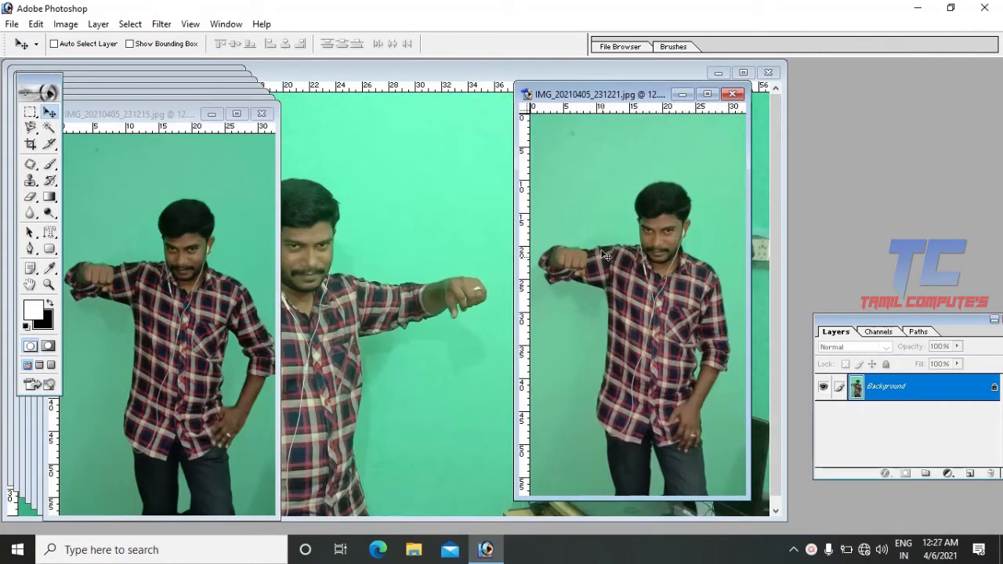
left_click(261, 114)
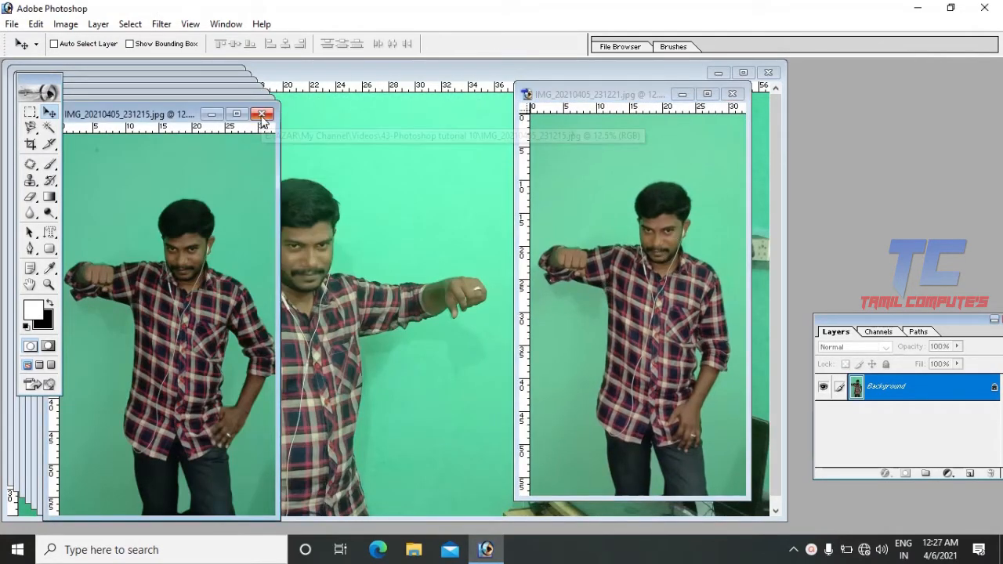
left_click(163, 111)
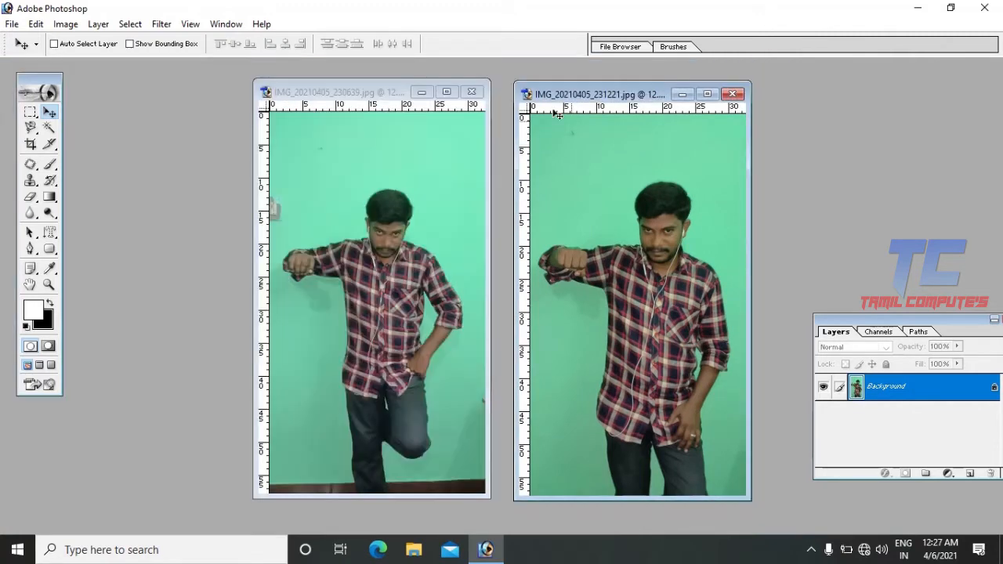
Minimize the IMG_20210405_230639.jpg window, then centre and enlarge the IMG_20210405_231221.jpg window
left_click(422, 92)
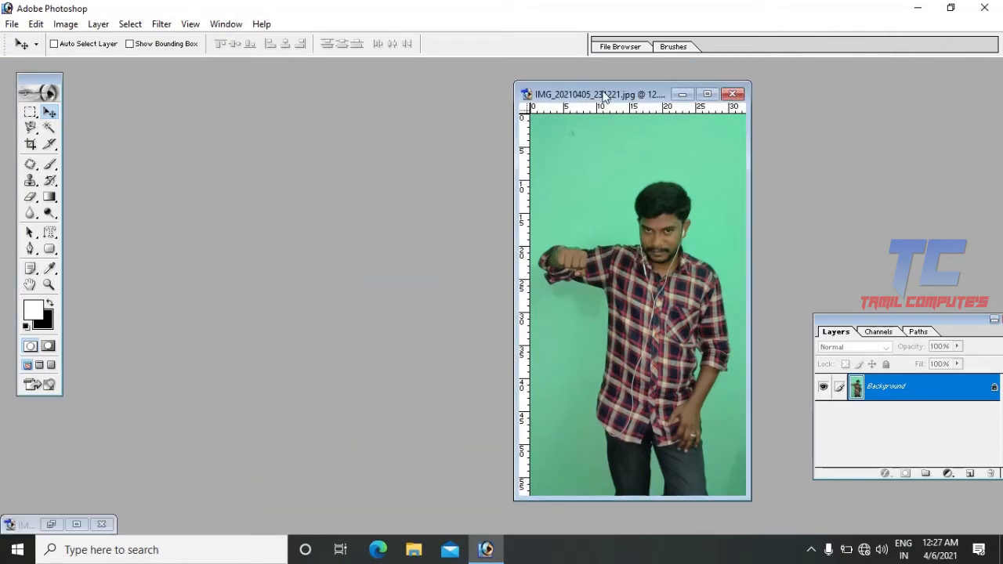
left_click_drag(603, 93, 432, 75)
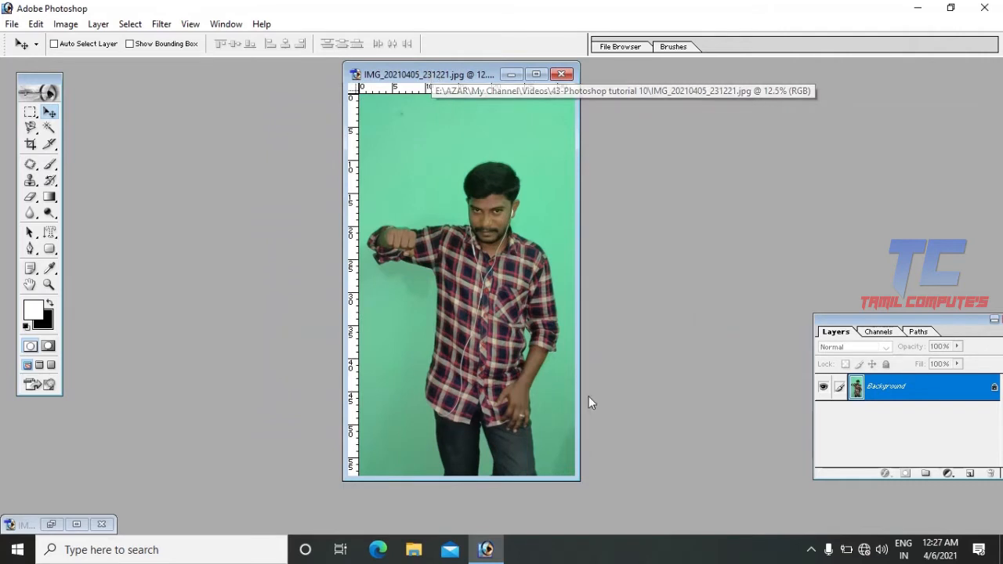
left_click_drag(581, 483, 617, 519)
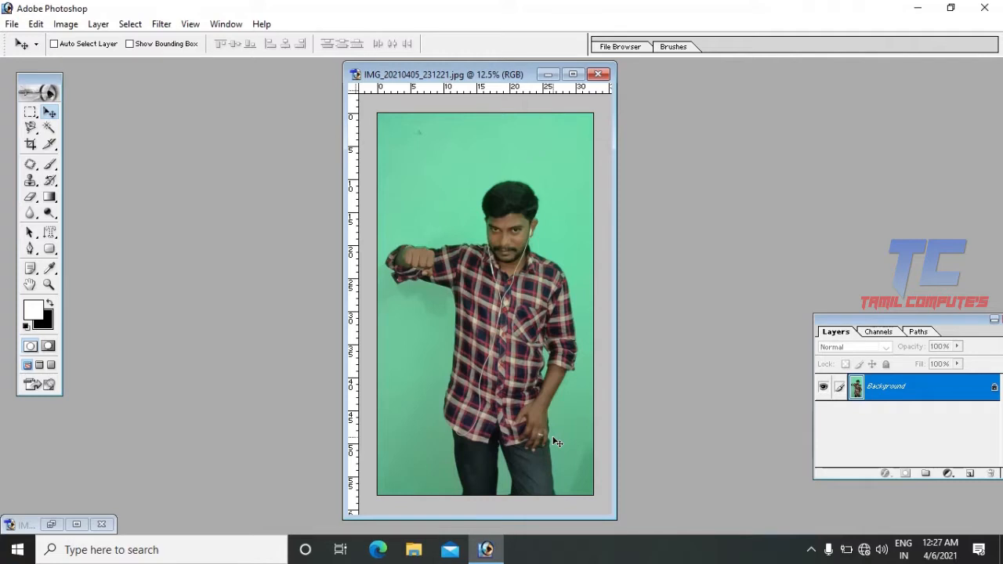
Add the person's name in capitals with the Vertical Type tool and move it directly beneath the man's outstretched fist
left_click(50, 232)
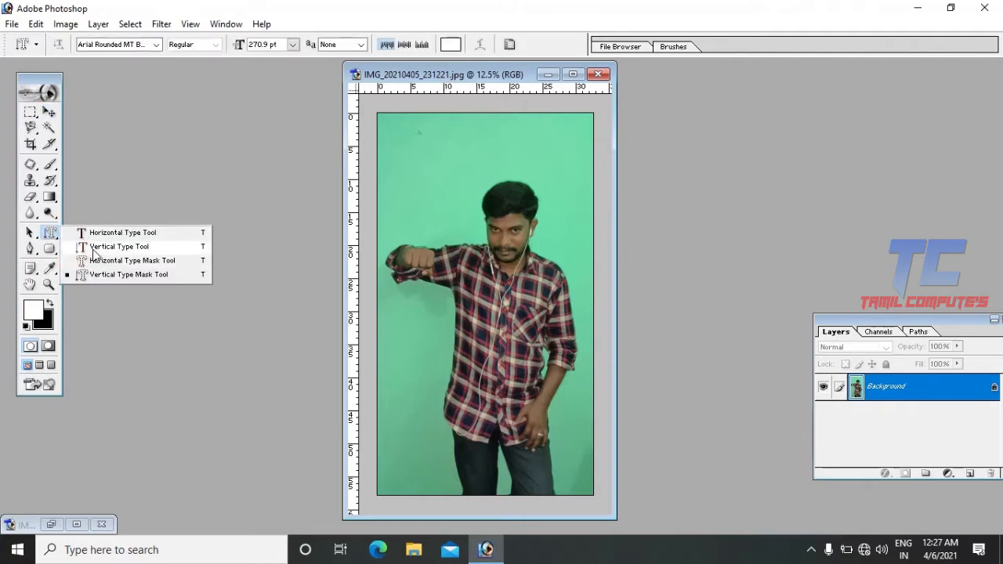
left_click(138, 248)
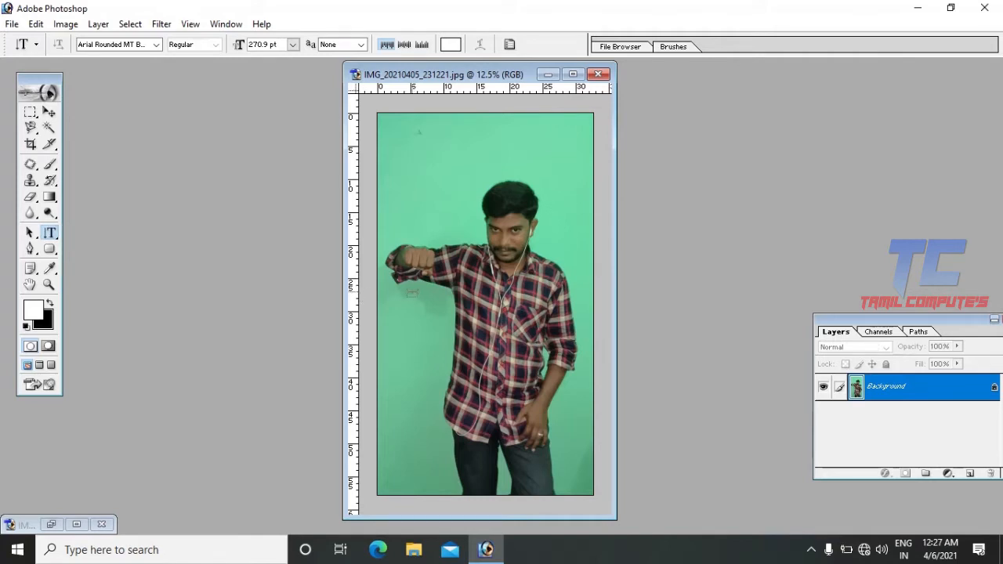
left_click(412, 292)
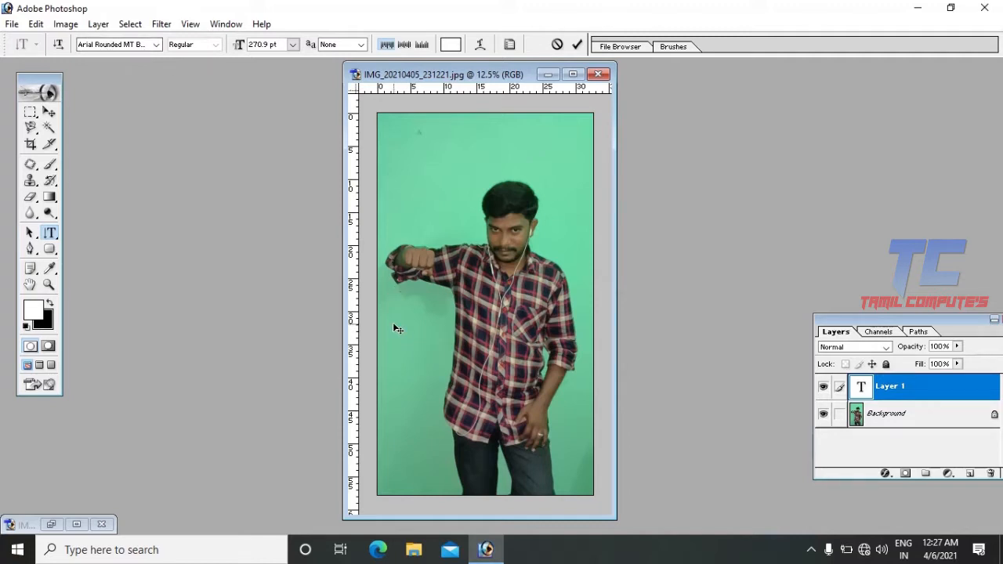
type("AZARUDEE")
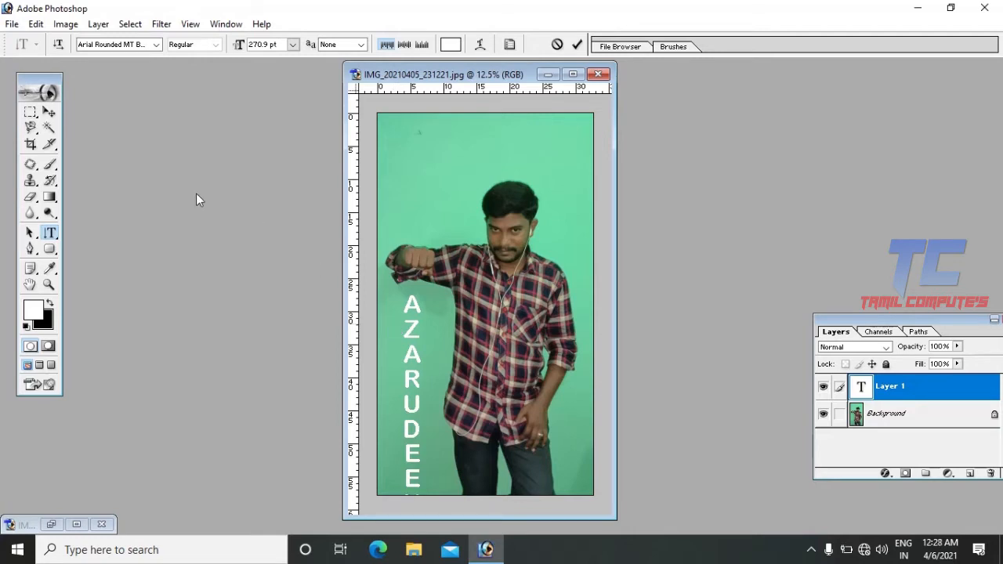
left_click(48, 113)
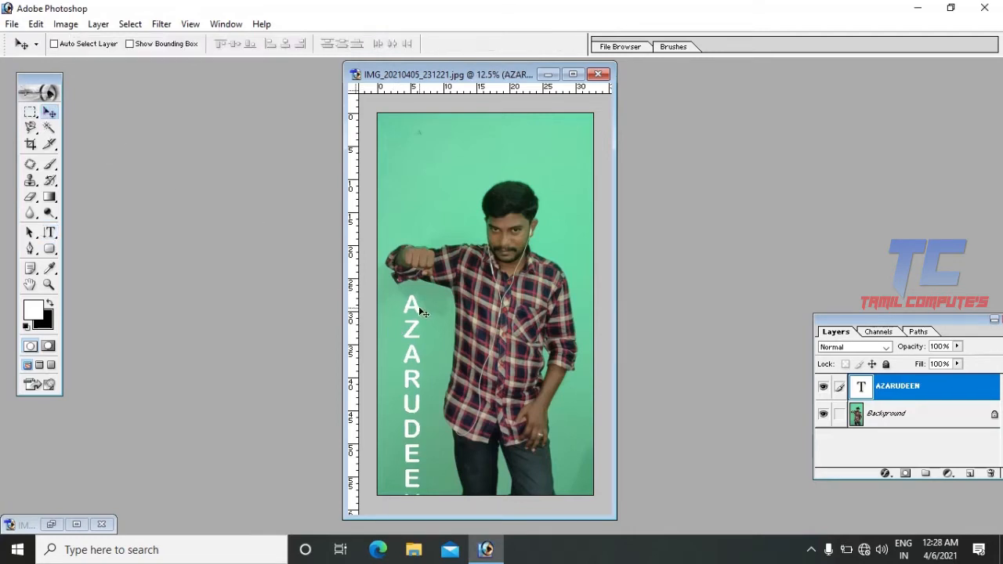
left_click_drag(421, 313, 424, 285)
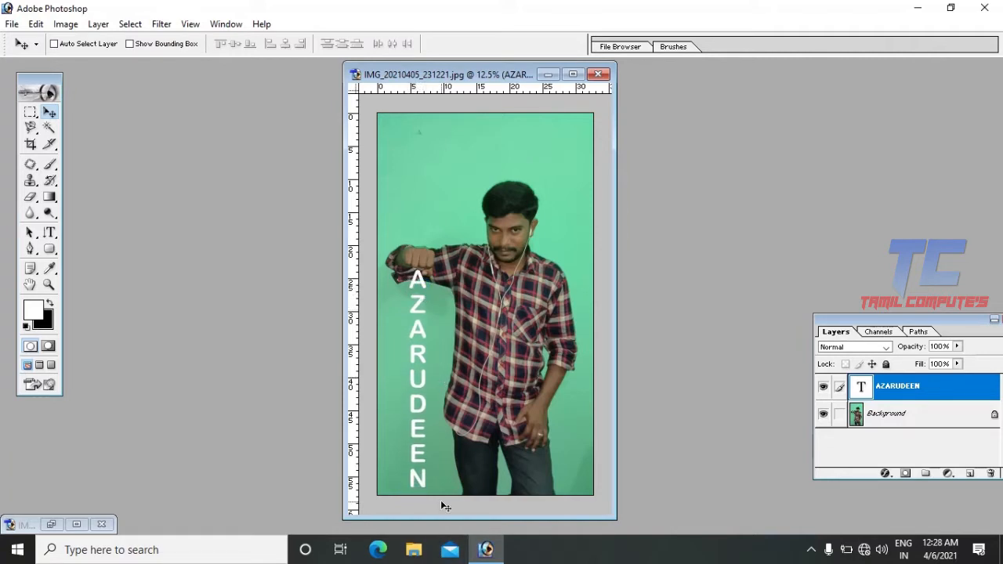
Stretch the vertical name text down to the photo's lower edge with Free Transform and nudge its position beneath the fist
key("ctrl+t")
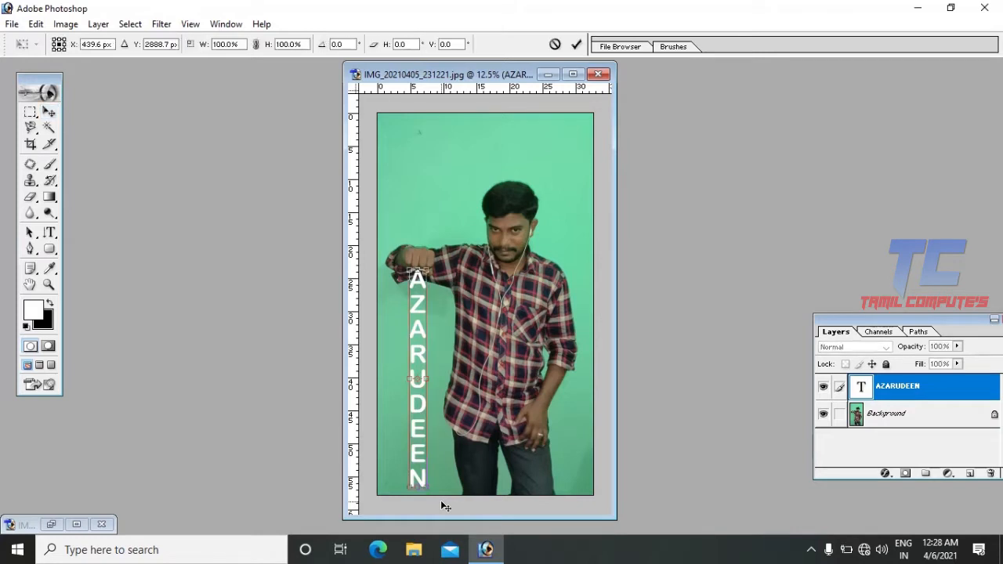
mouse_move(440, 492)
left_mouse_down()
mouse_move(427, 486)
mouse_move(430, 494)
left_mouse_up()
key("Return")
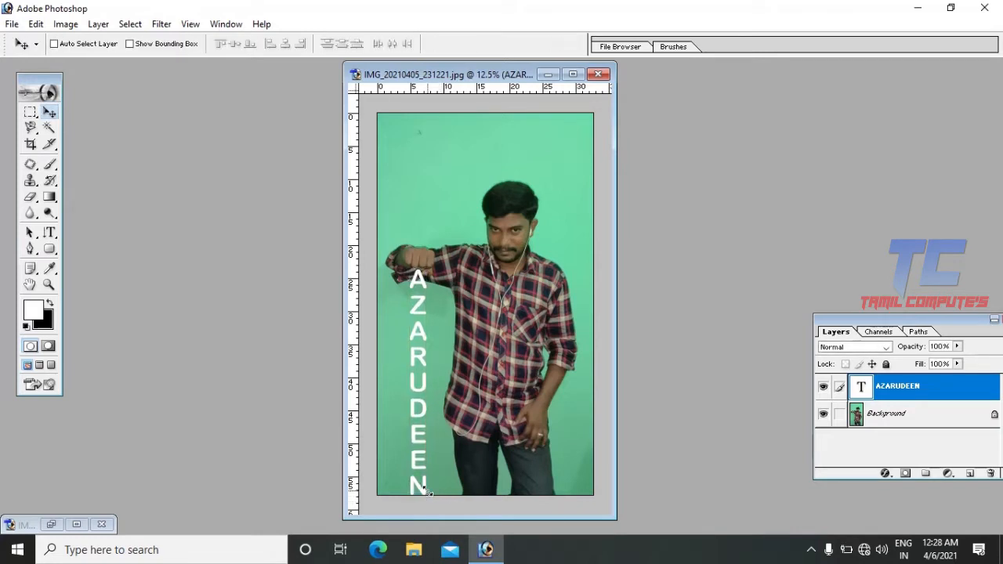
key("Down")
key("Down")
key("Right")
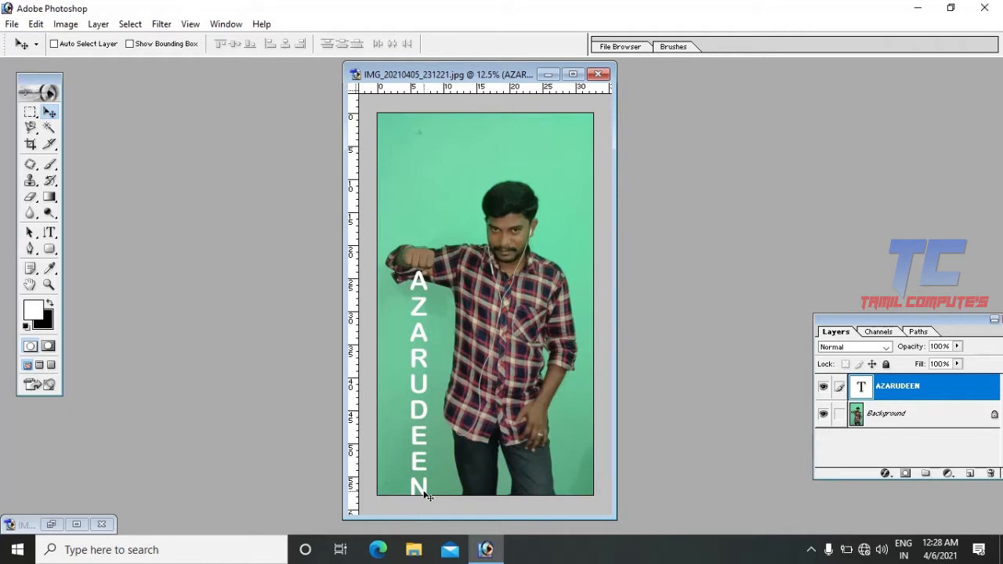
key("Left")
key("Left")
key("Right")
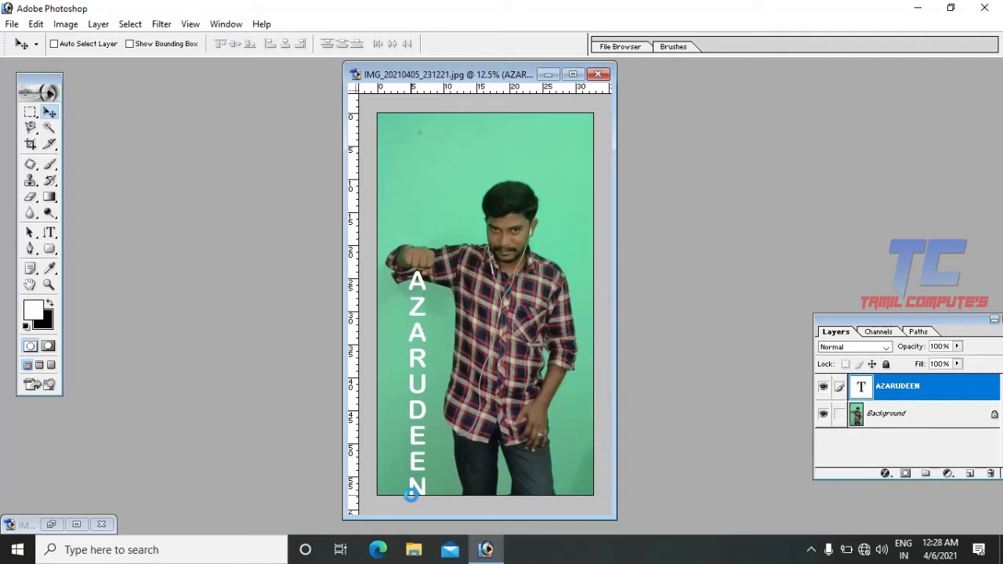
Duplicate the vertical name text layer three times and shift the topmost copy slightly
key("ctrl+j")
key("ctrl+j")
key("ctrl+j")
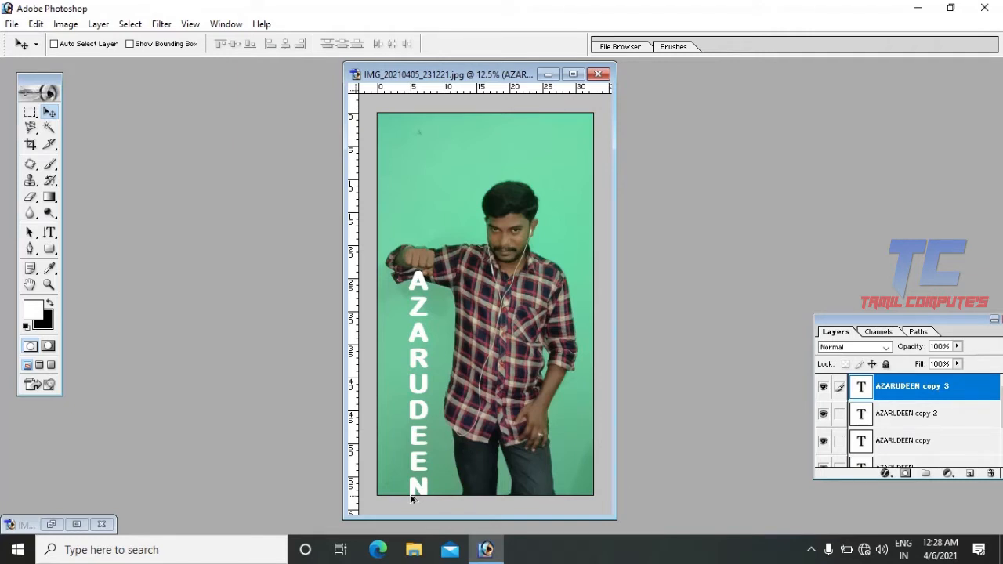
left_click_drag(423, 282, 420, 280)
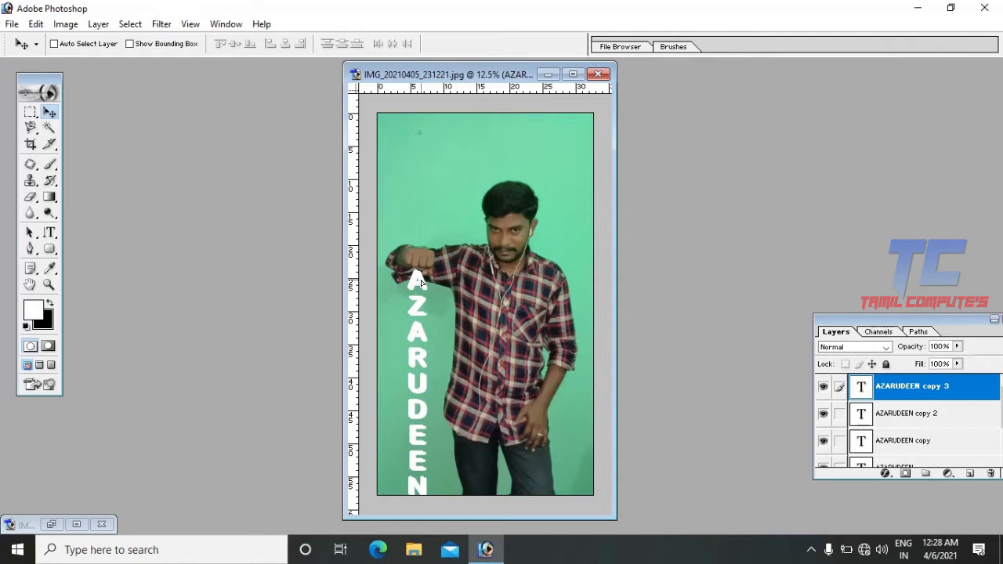
Delete the three text copies and the original name text layer, leaving only the Background
left_click(991, 474)
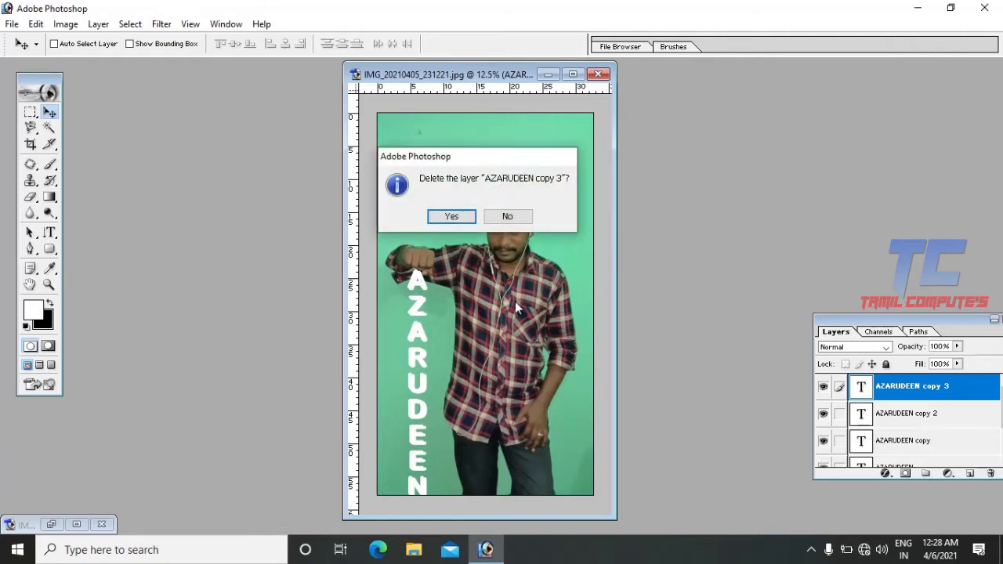
left_click(452, 216)
left_click(991, 474)
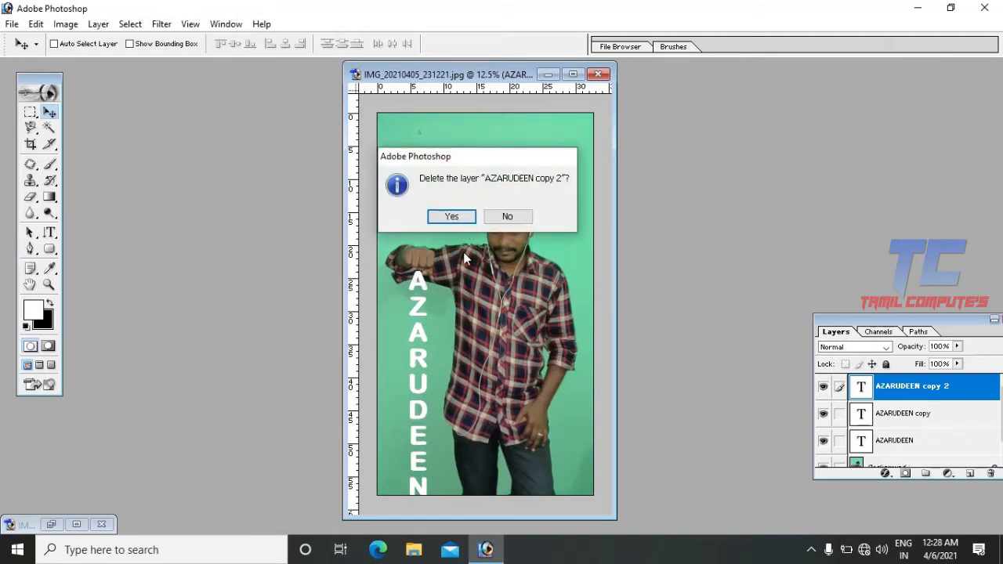
left_click(453, 218)
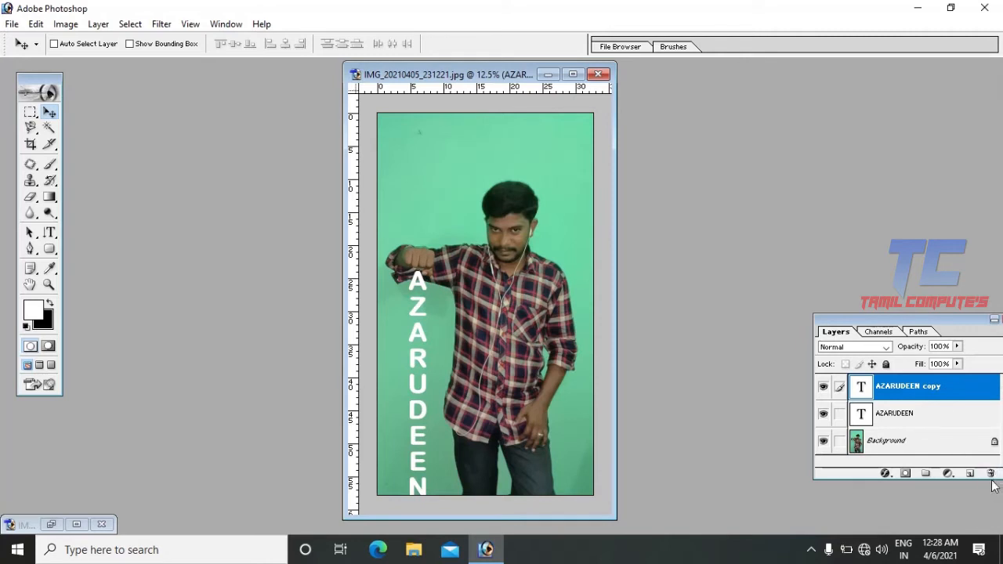
left_click(991, 474)
left_click(452, 217)
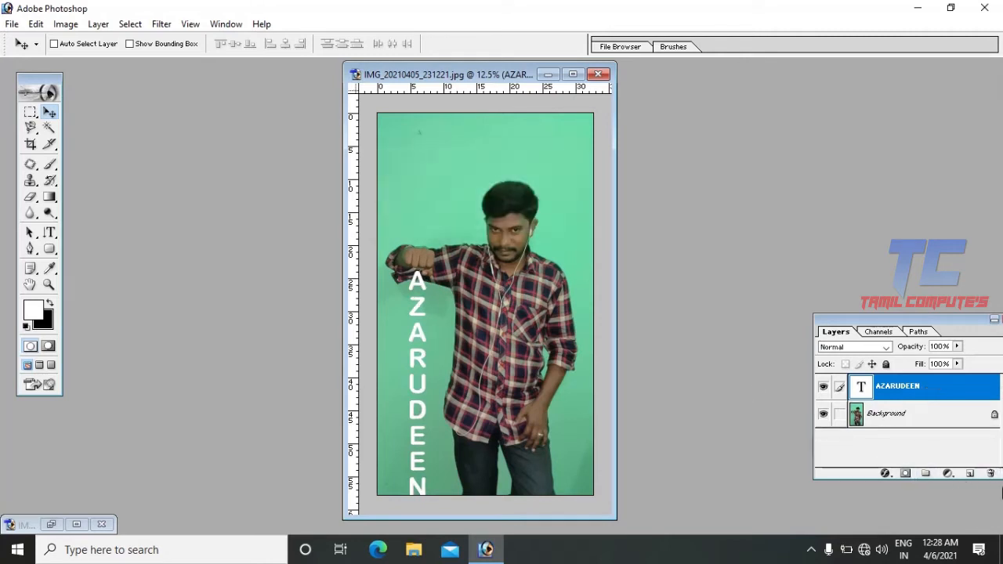
left_click(991, 474)
left_click(452, 217)
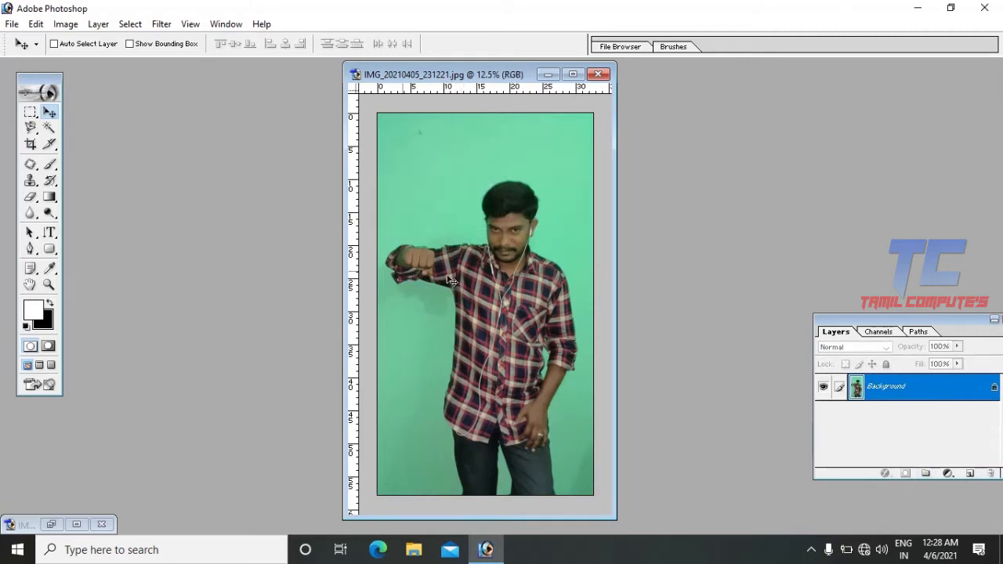
Enter the person's name in capitals over the shirt with the Vertical Type Mask tool
left_click(50, 233)
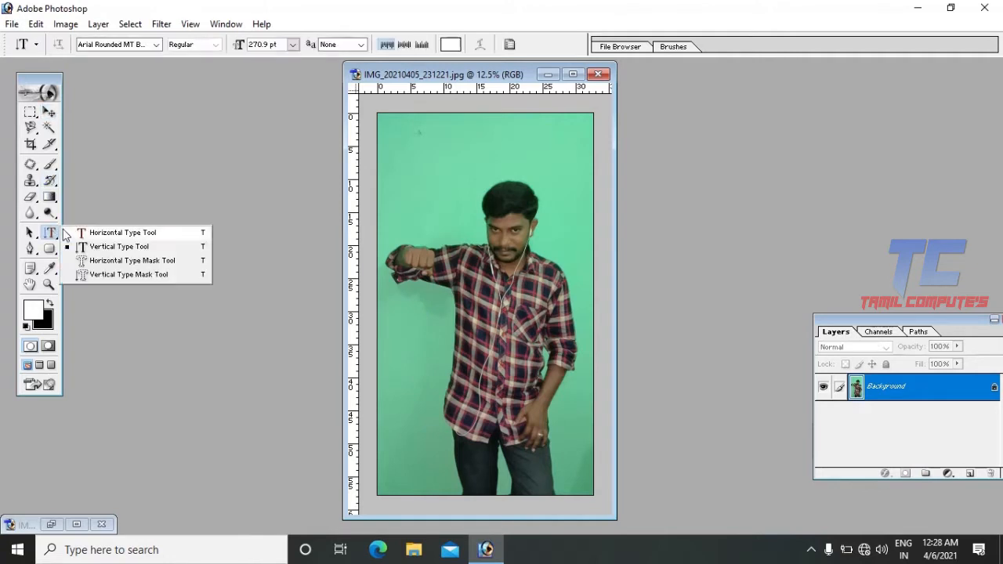
left_click(95, 278)
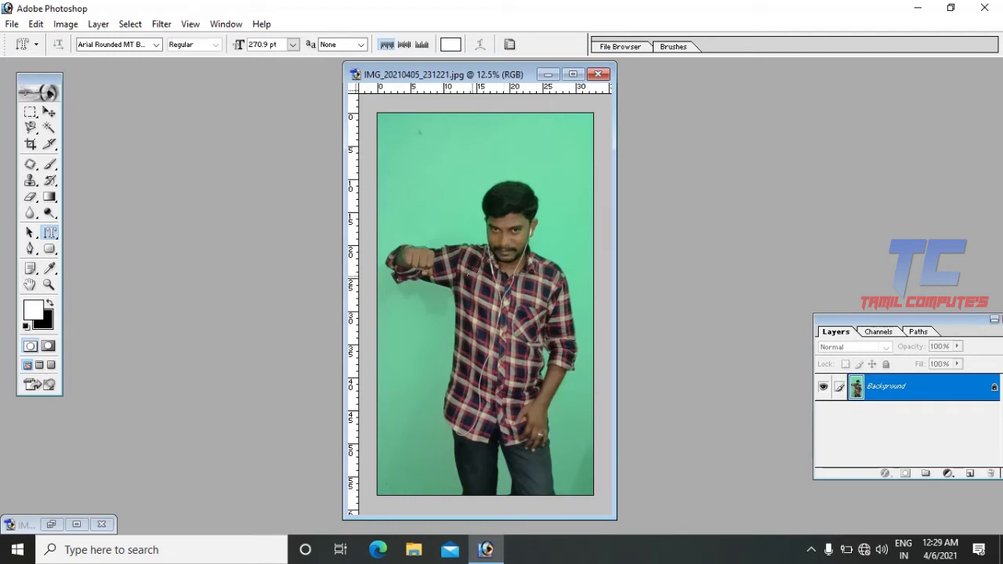
left_click(530, 354)
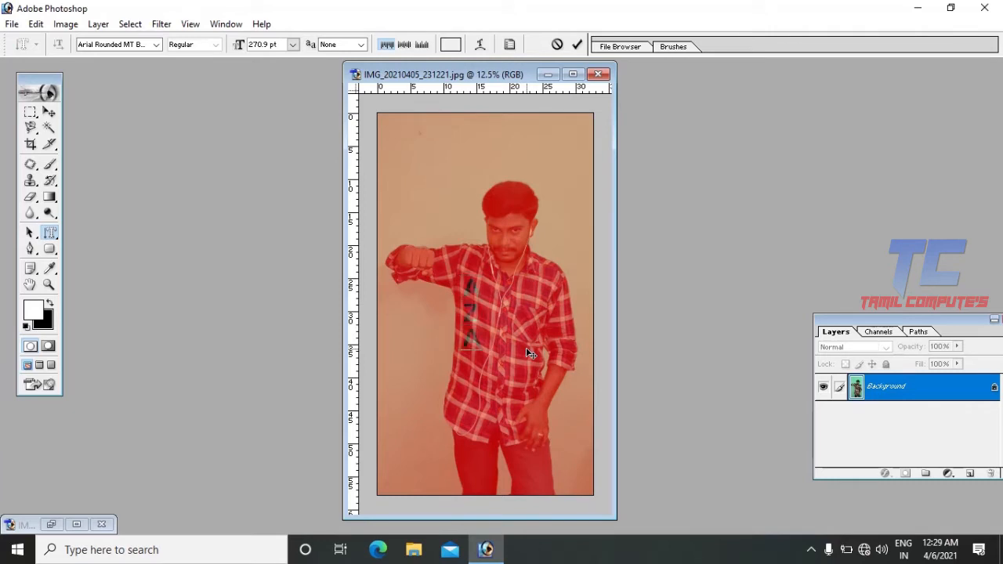
type("ABLE")
type("N")
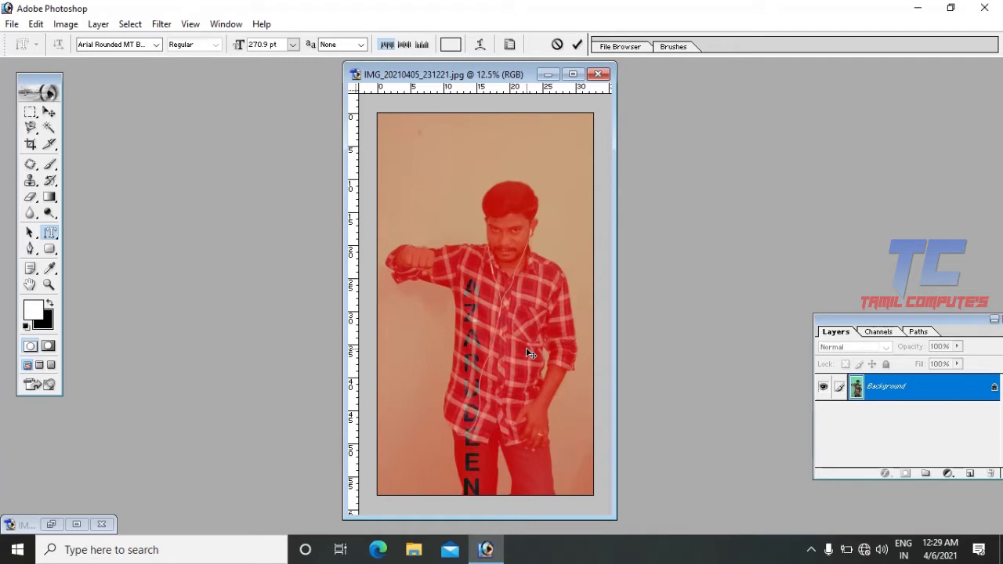
Commit the vertical mask text as a selection and activate the Rectangular Marquee tool
left_click_drag(469, 277, 470, 502)
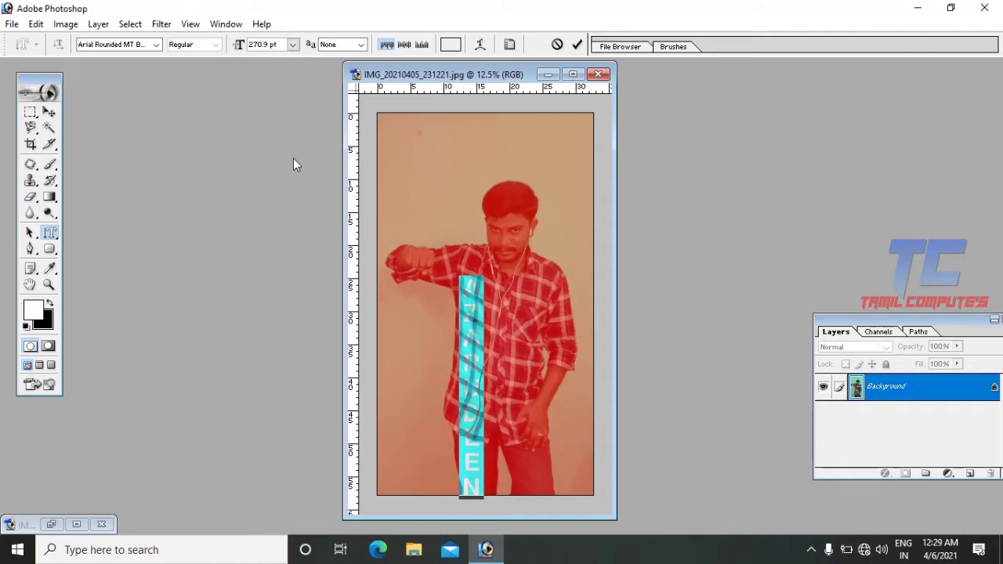
left_click(30, 127)
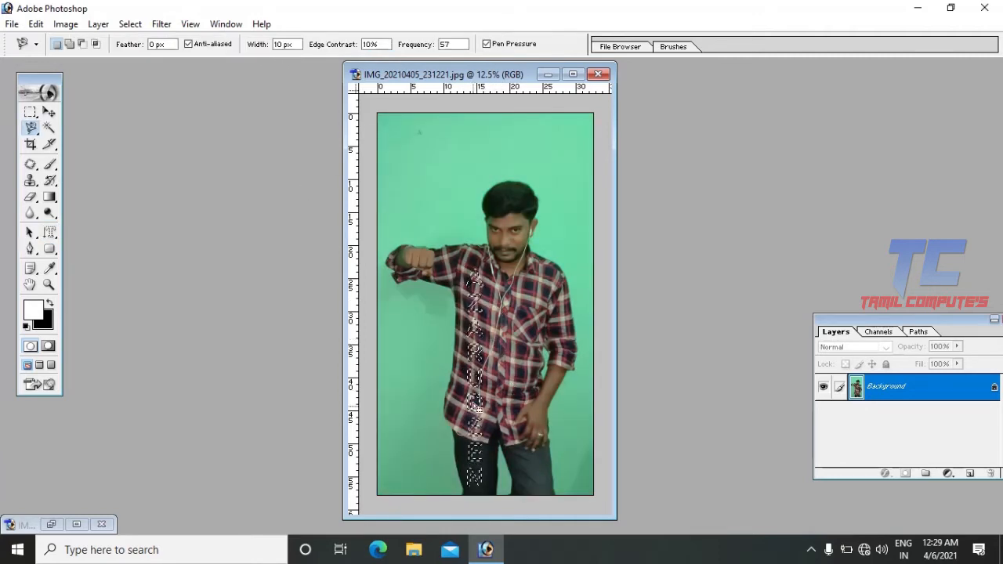
left_click(48, 113)
left_click(31, 112)
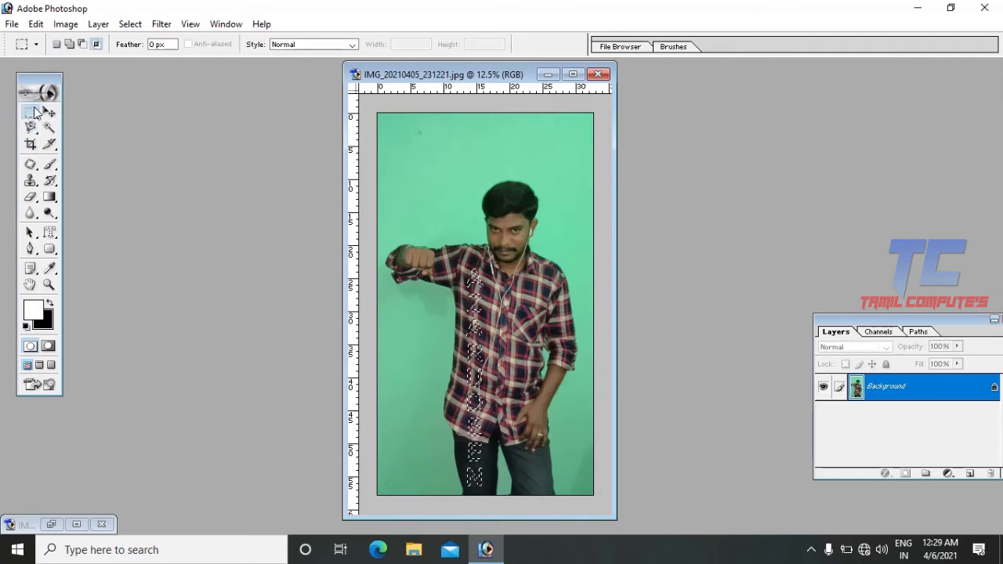
Copy the name-shaped selection to a new layer and move the letters onto the green wall just below the fist
left_click(49, 113)
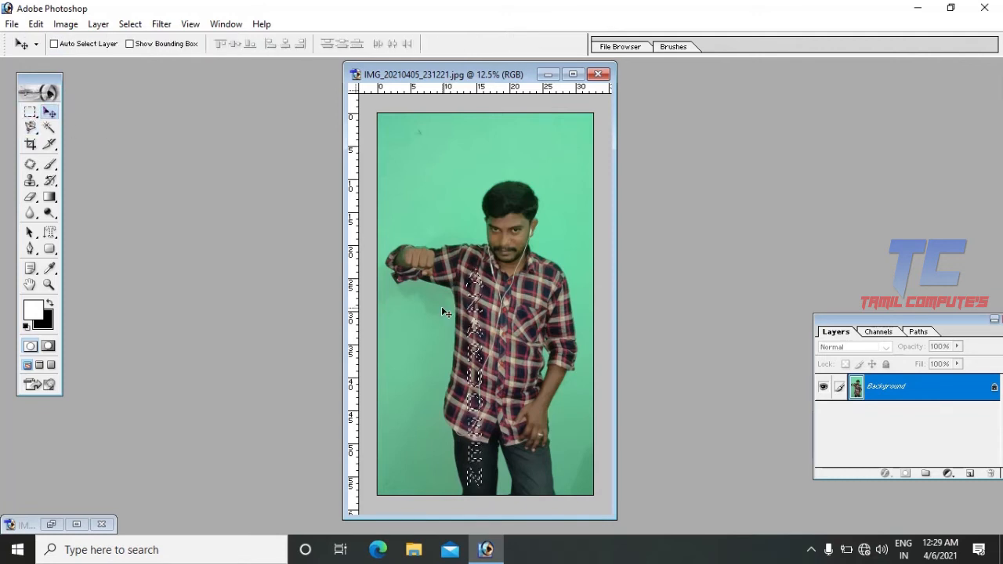
key("ctrl+j")
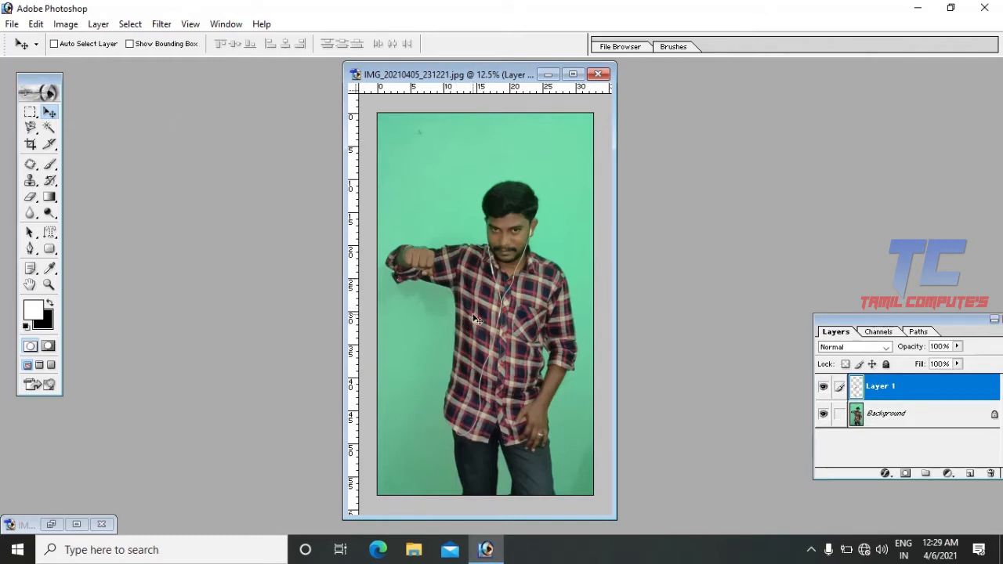
left_click_drag(478, 311, 418, 315)
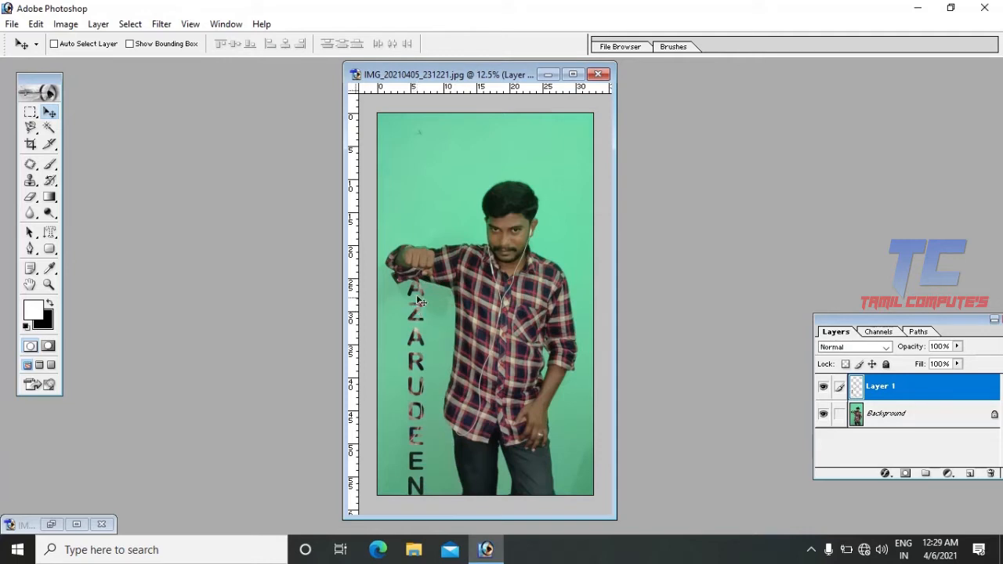
left_click_drag(421, 290, 425, 294)
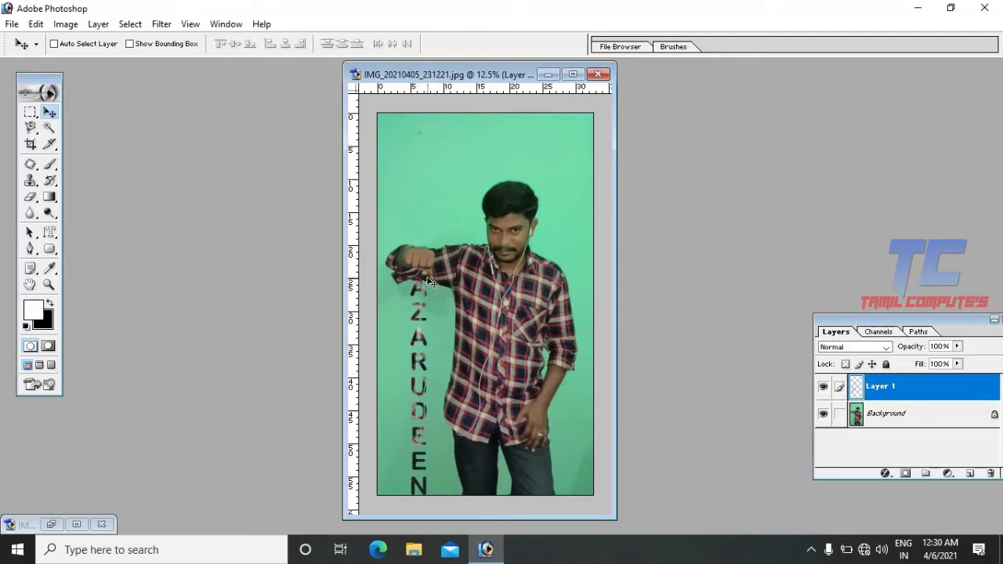
left_click_drag(424, 287, 424, 282)
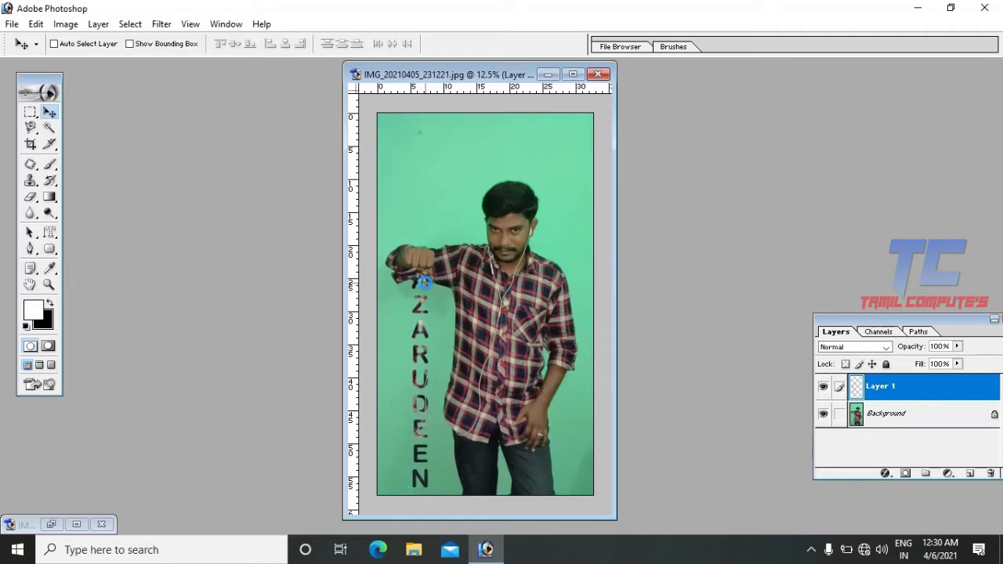
Stretch the vertical name layer slightly down toward the photo's lower edge with Free Transform
key("ctrl+t")
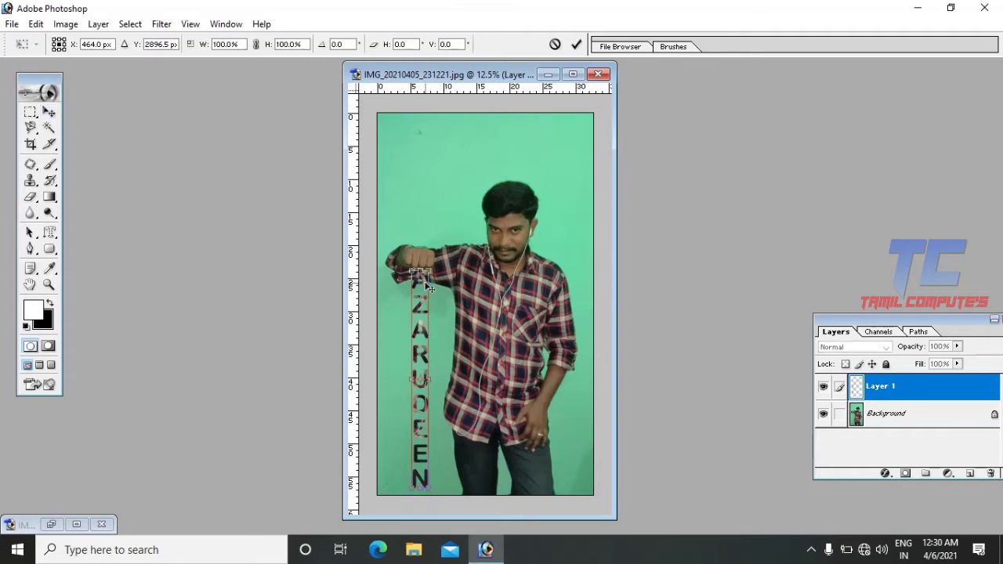
left_click_drag(431, 486, 433, 491)
key("Return")
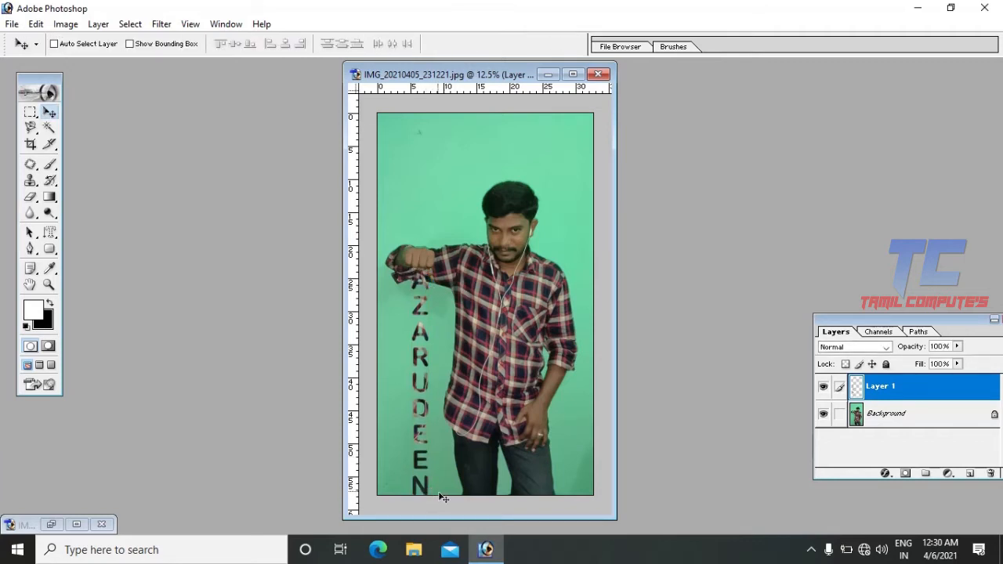
Add an outside Stroke layer style to the name letters in dark red, slightly thicker than the default size
left_click(130, 23)
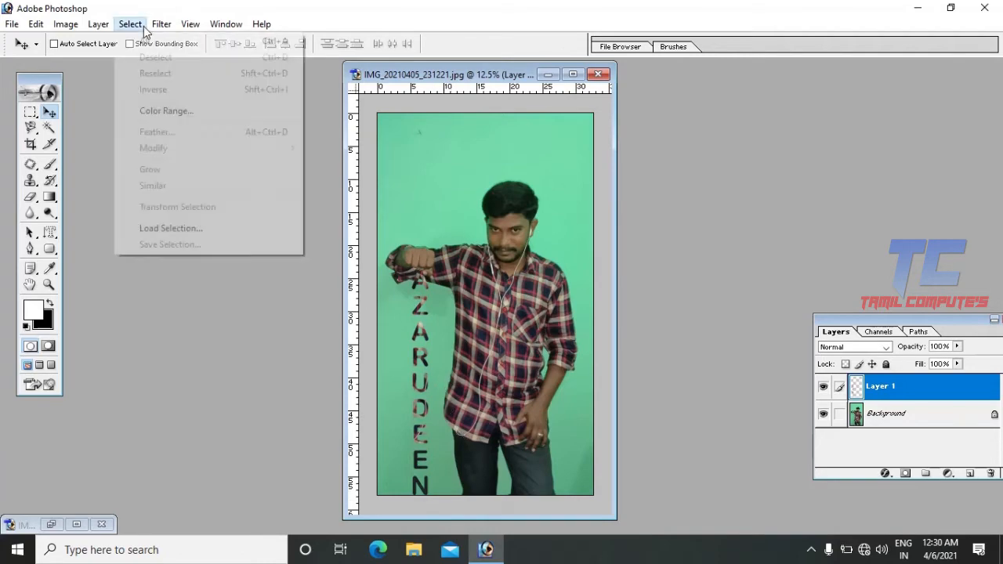
mouse_move(160, 26)
mouse_move(98, 23)
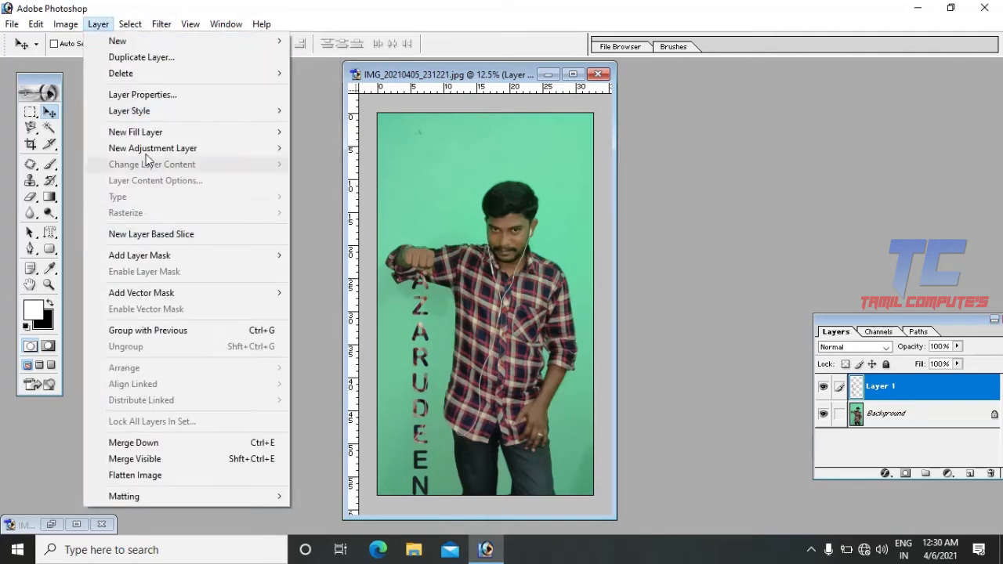
mouse_move(145, 116)
left_click(317, 275)
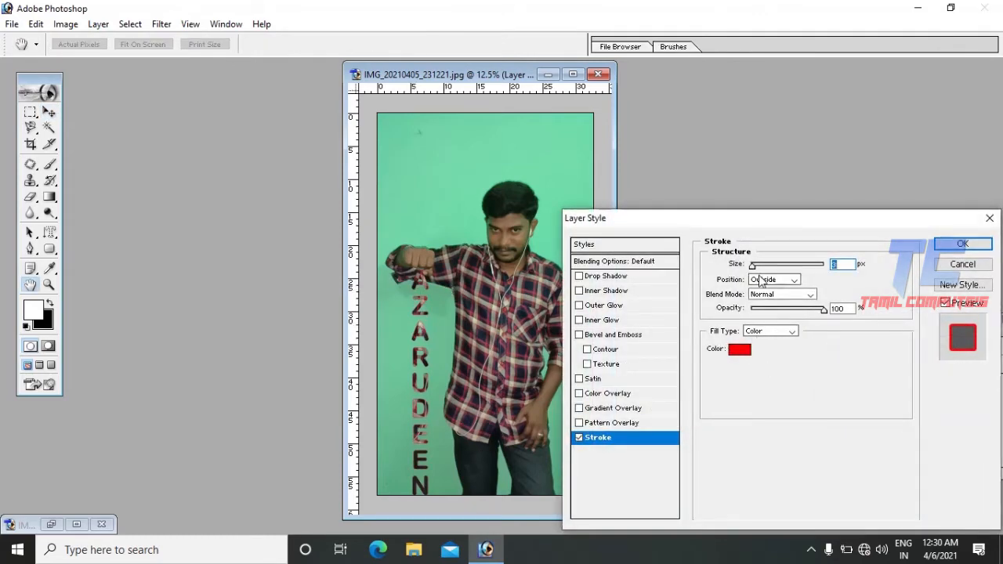
left_click(740, 349)
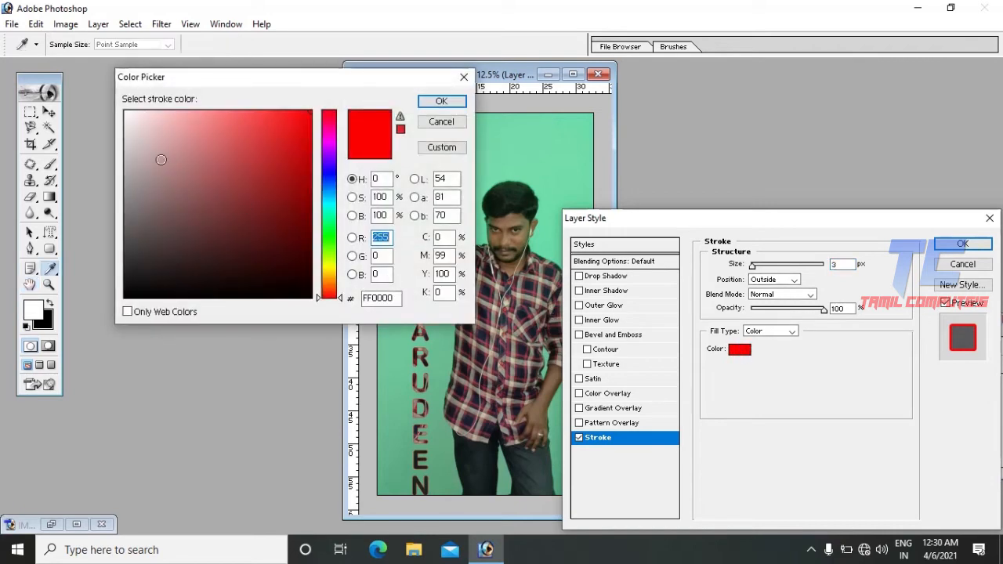
left_click(300, 245)
left_click_drag(301, 244, 297, 219)
left_click(441, 100)
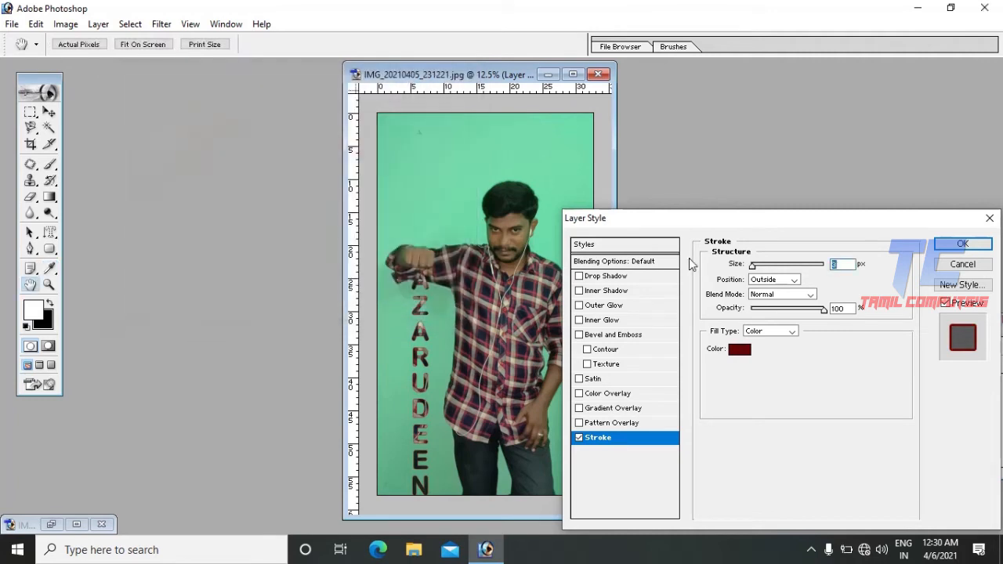
left_click_drag(750, 267, 760, 269)
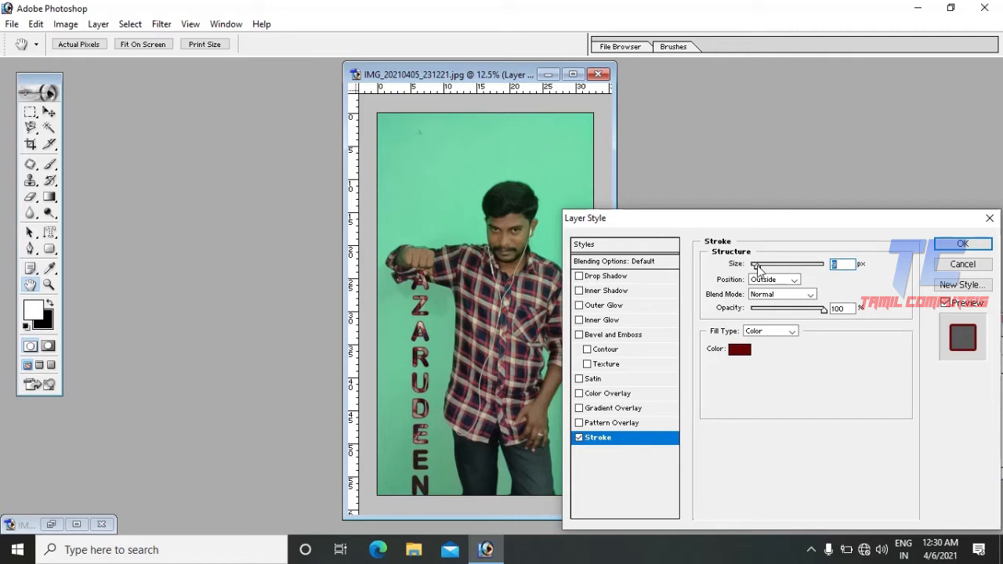
left_click(944, 246)
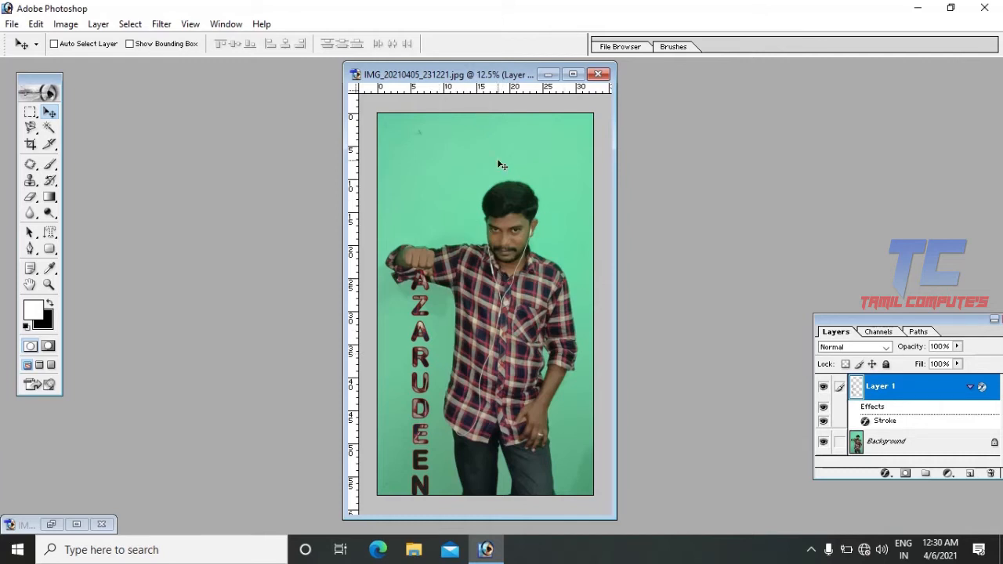
left_click(162, 24)
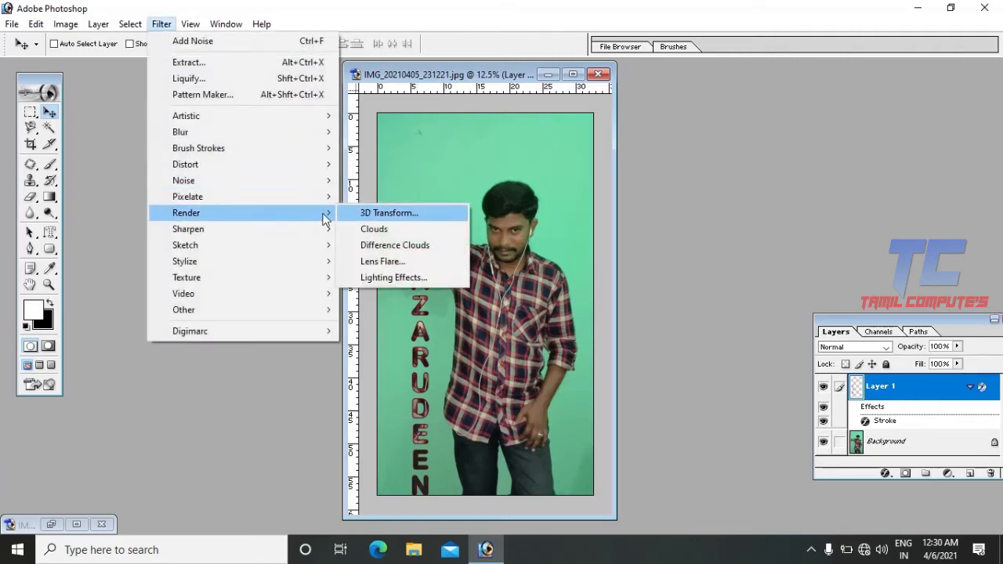
left_click(391, 278)
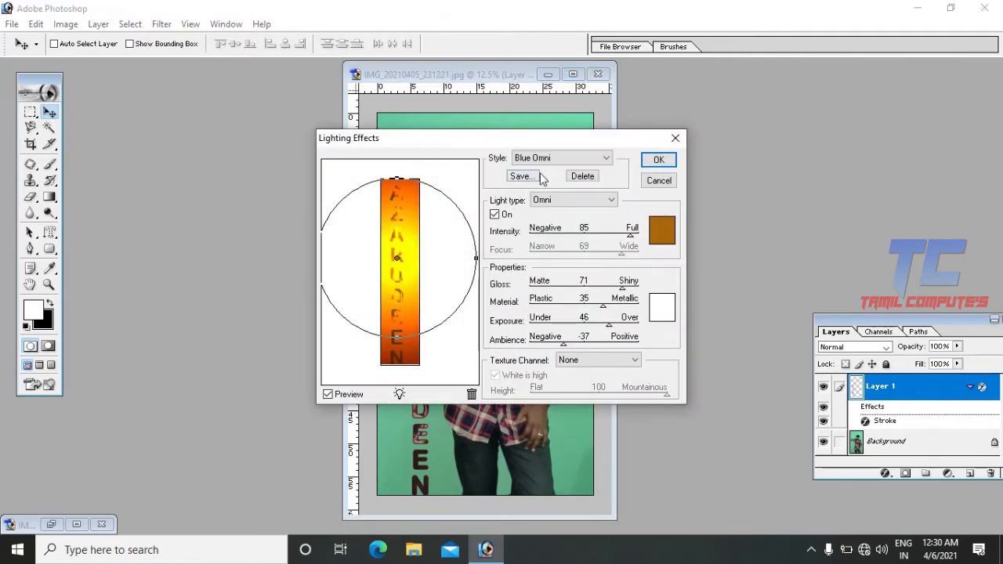
left_click(659, 180)
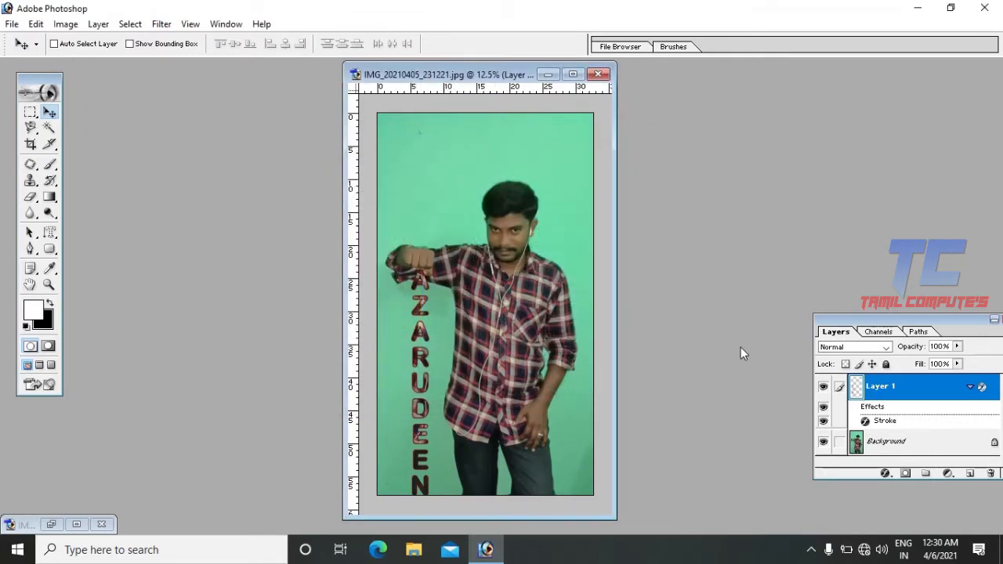
left_click(156, 25)
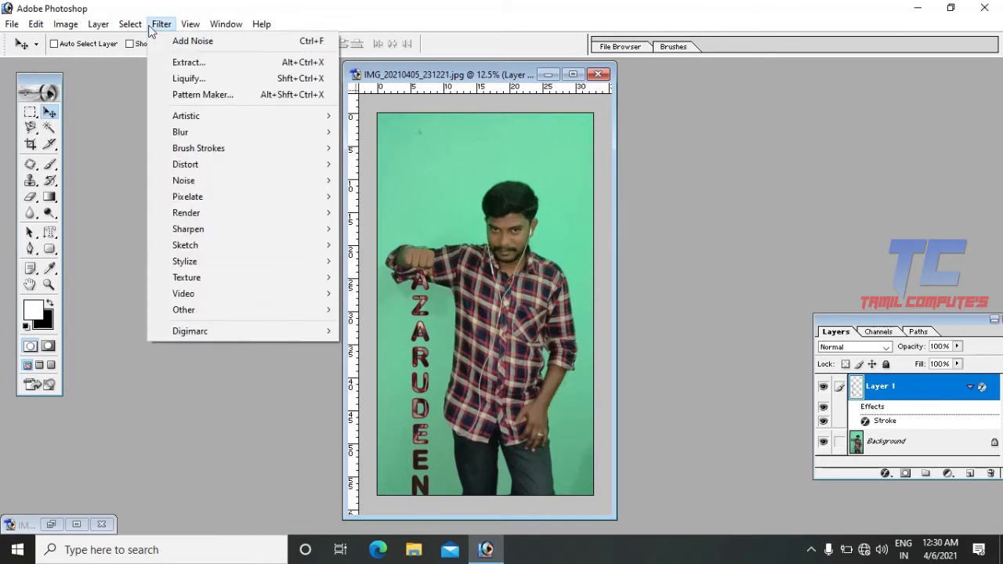
mouse_move(236, 212)
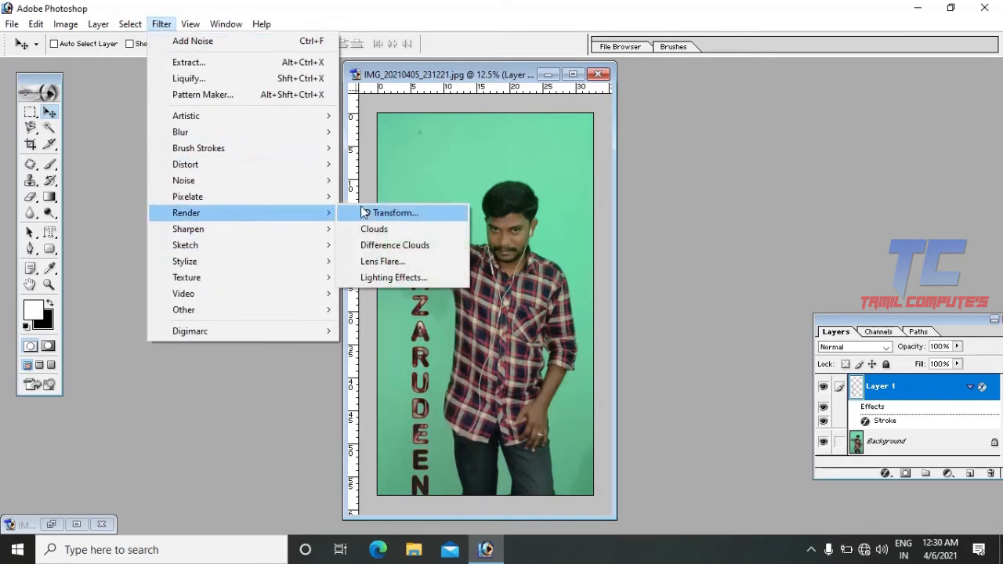
left_click(402, 278)
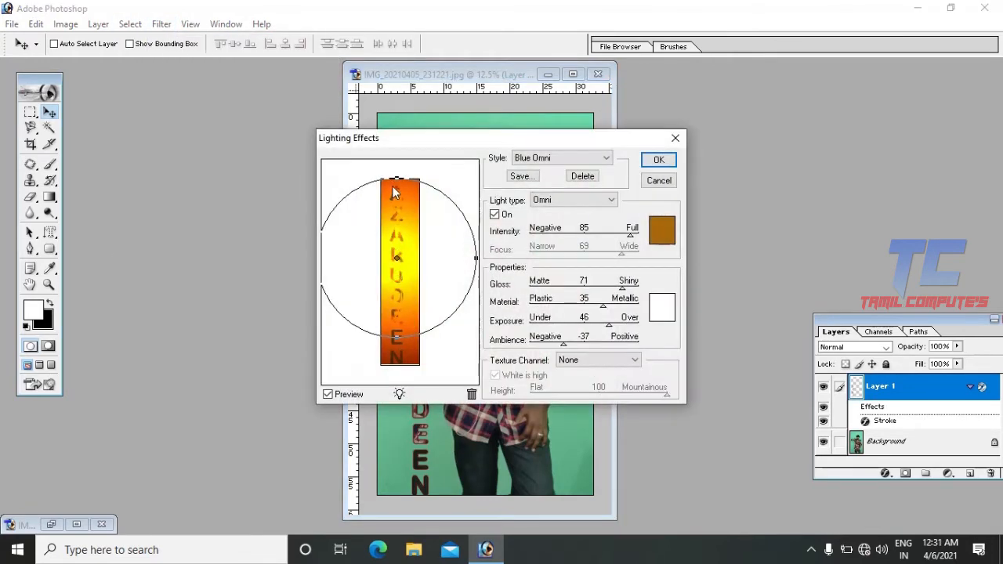
left_click(677, 139)
Merge the visible name layer and the Background into one layer
left_click(886, 443)
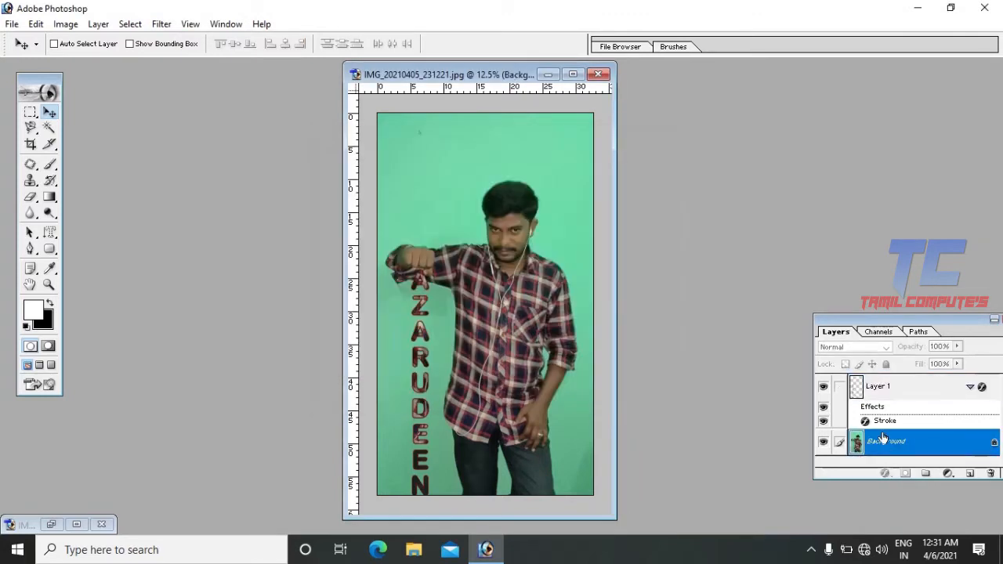
left_click(866, 392)
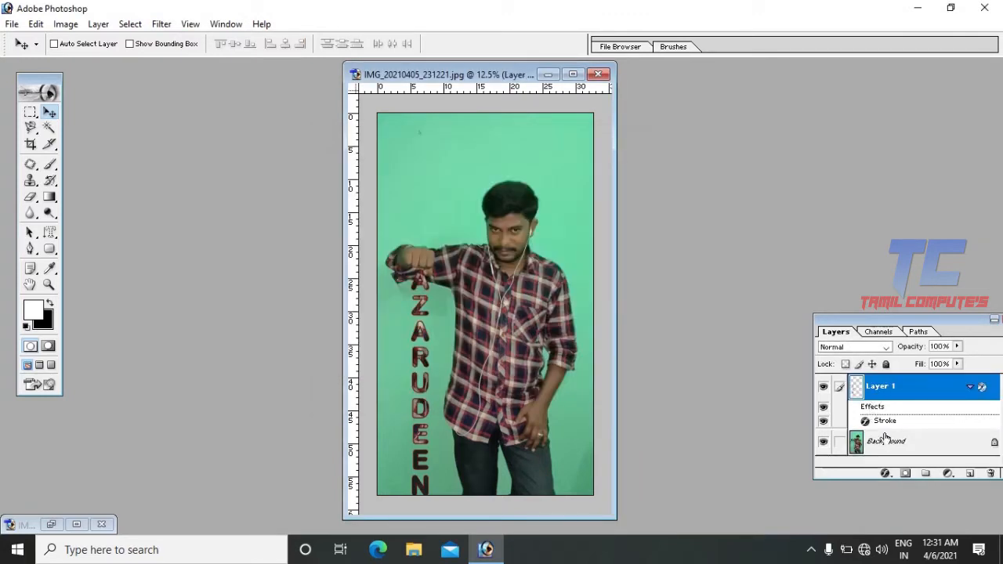
left_click(98, 23)
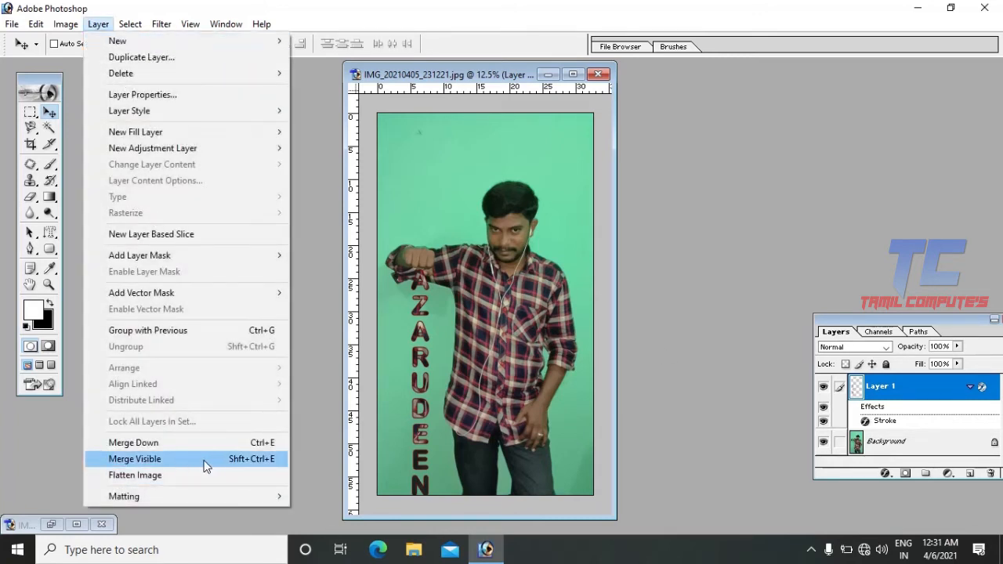
left_click(162, 461)
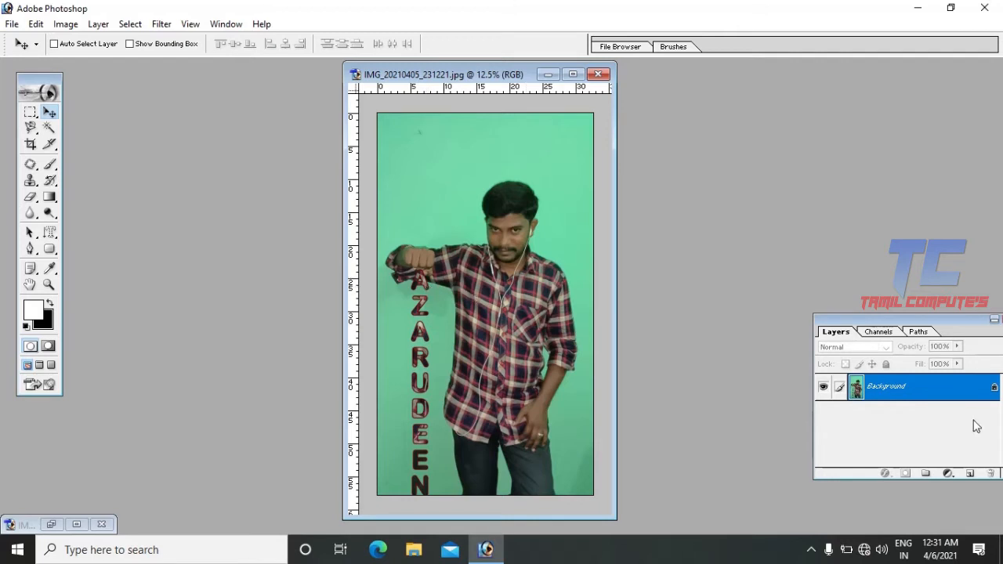
Convert the locked Background into a regular layer and test moving the photo, restoring its original position
left_click(413, 251)
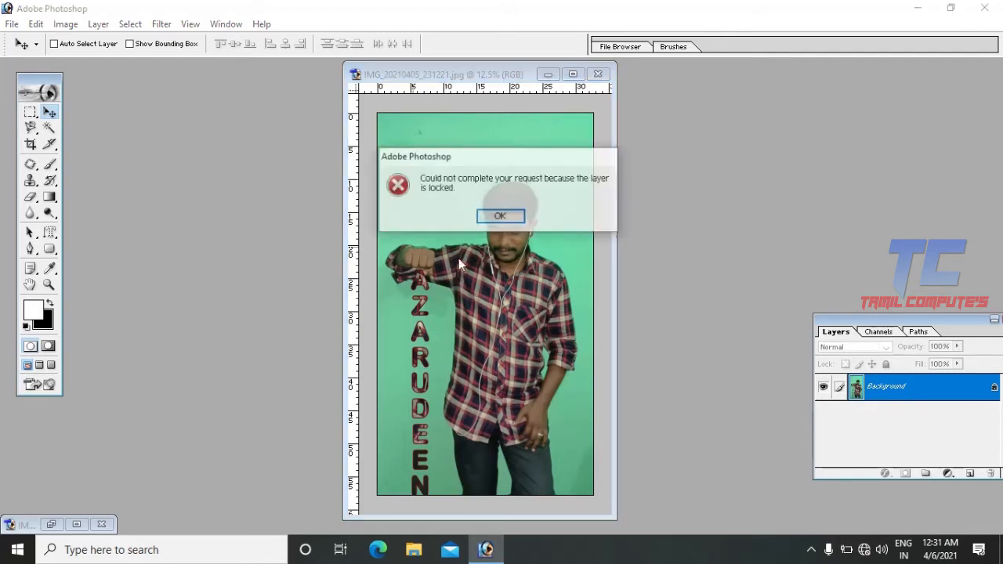
left_click(502, 216)
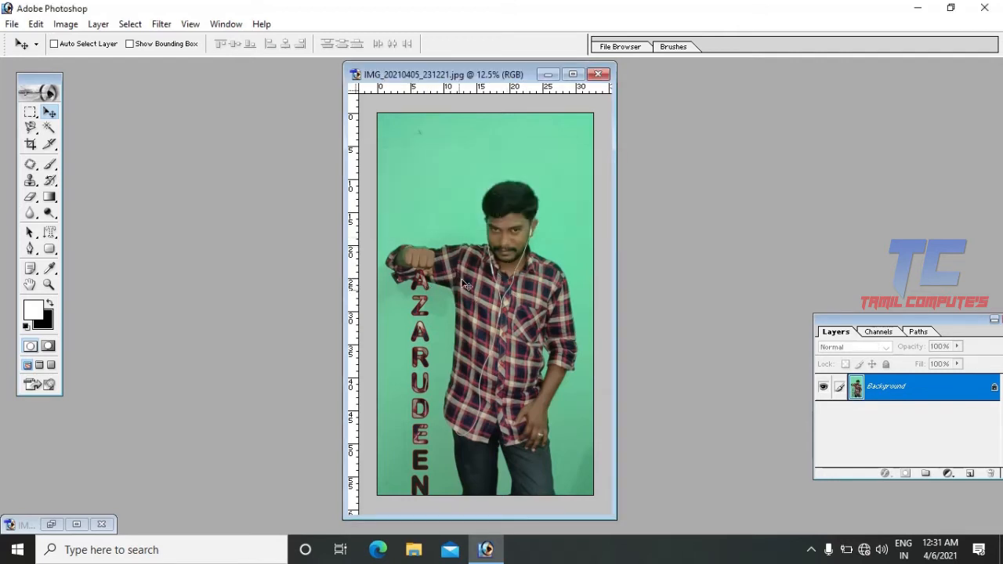
double_click(993, 392)
left_click(604, 250)
left_click_drag(515, 297, 534, 304)
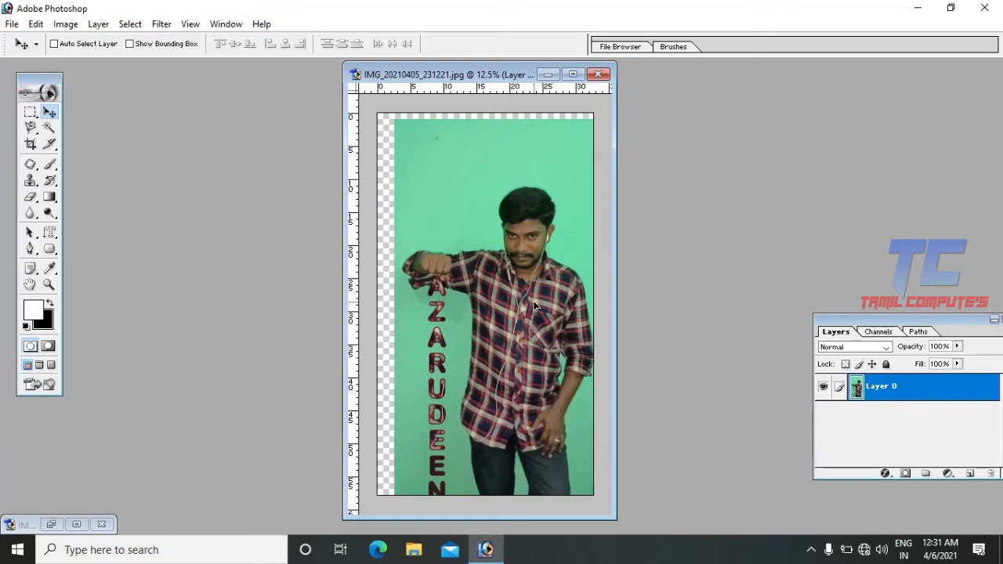
left_click_drag(534, 304, 535, 305)
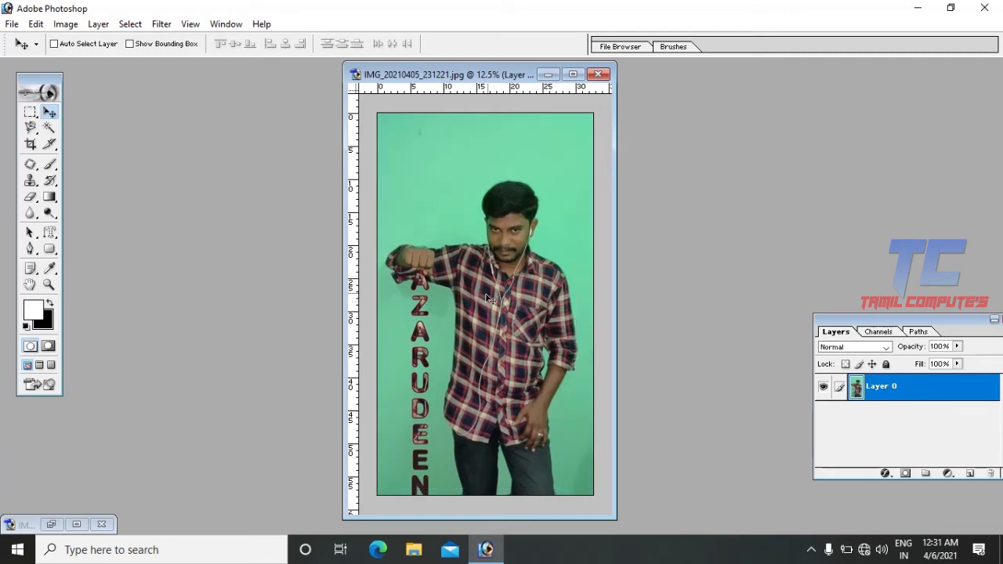
Start the Lighting Effects render filter on the merged photo layer with the Blue Omni style
left_click(162, 25)
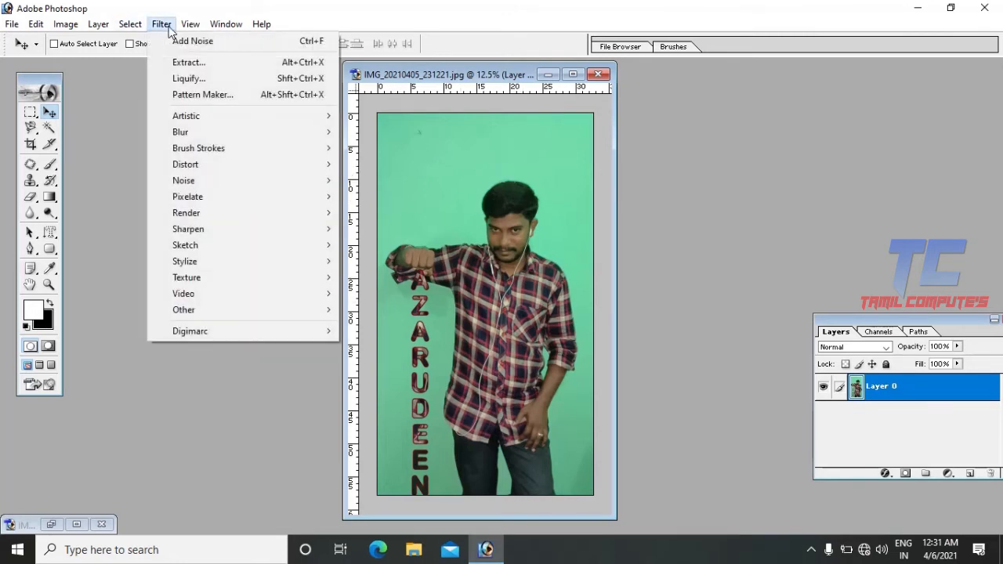
mouse_move(208, 228)
mouse_move(285, 218)
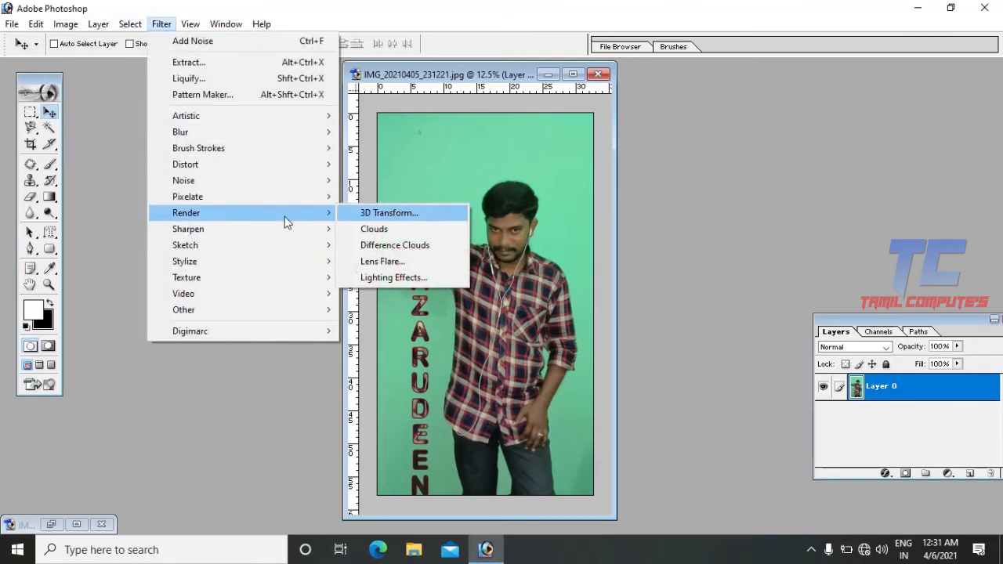
left_click(392, 279)
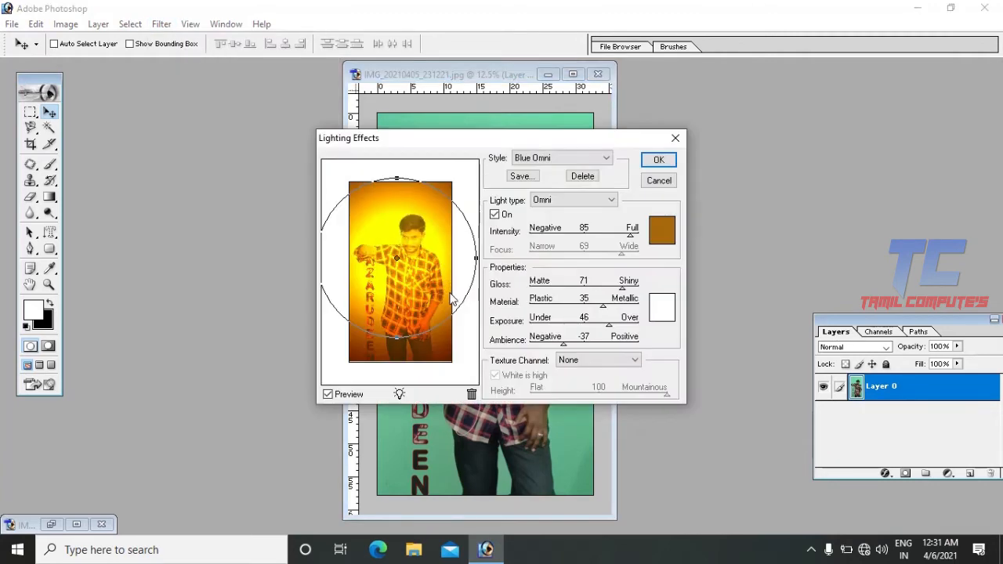
left_click(539, 160)
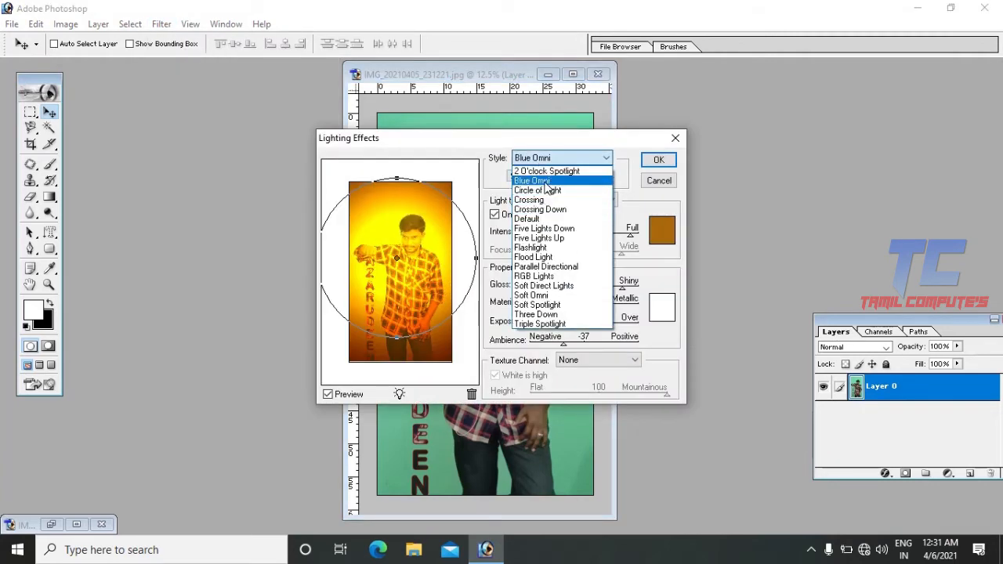
left_click(547, 182)
left_click(530, 159)
left_click(529, 180)
Set the omni light's color to a slightly brighter orange-brown
left_click(662, 245)
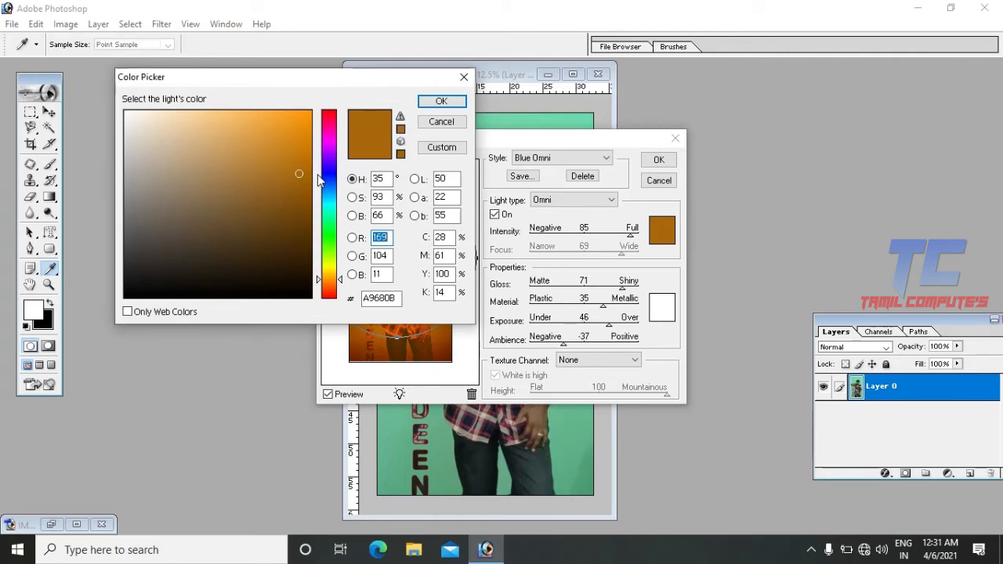
left_click(290, 164)
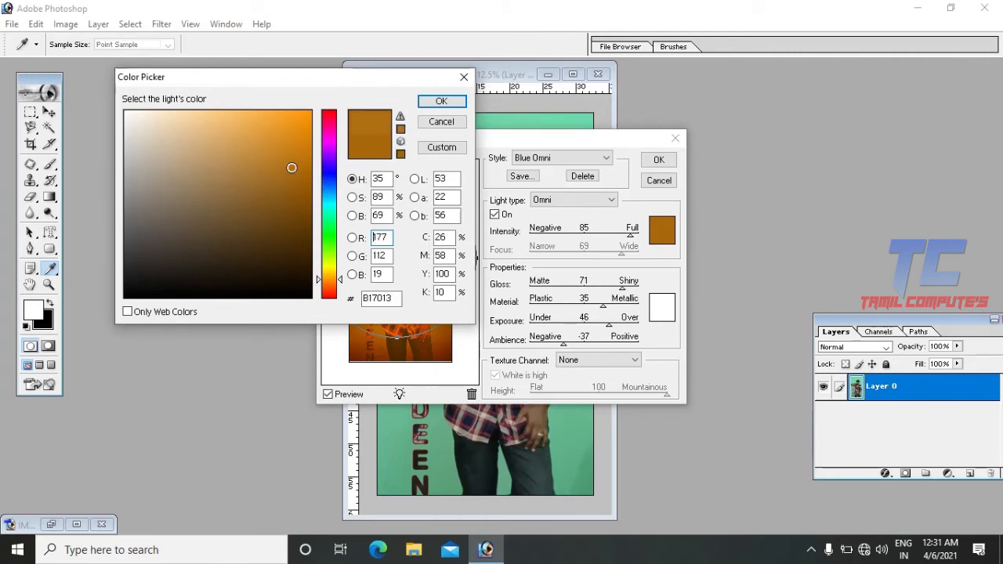
left_click(441, 101)
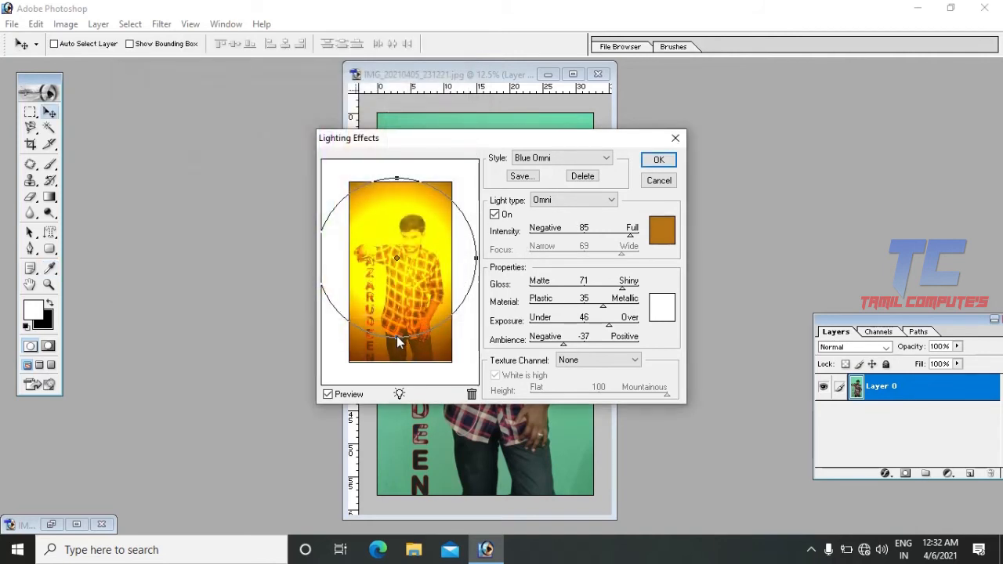
Shrink the omni light's circle slightly around the man's upper body and apply the lighting effect
mouse_move(476, 259)
left_mouse_down()
mouse_move(448, 264)
mouse_move(470, 271)
left_mouse_up()
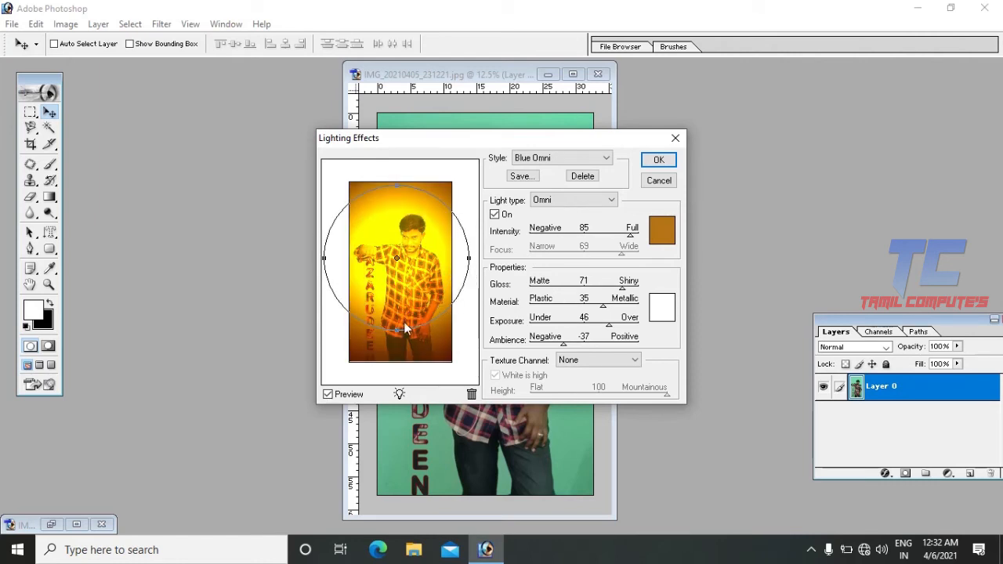
left_click_drag(399, 331, 399, 327)
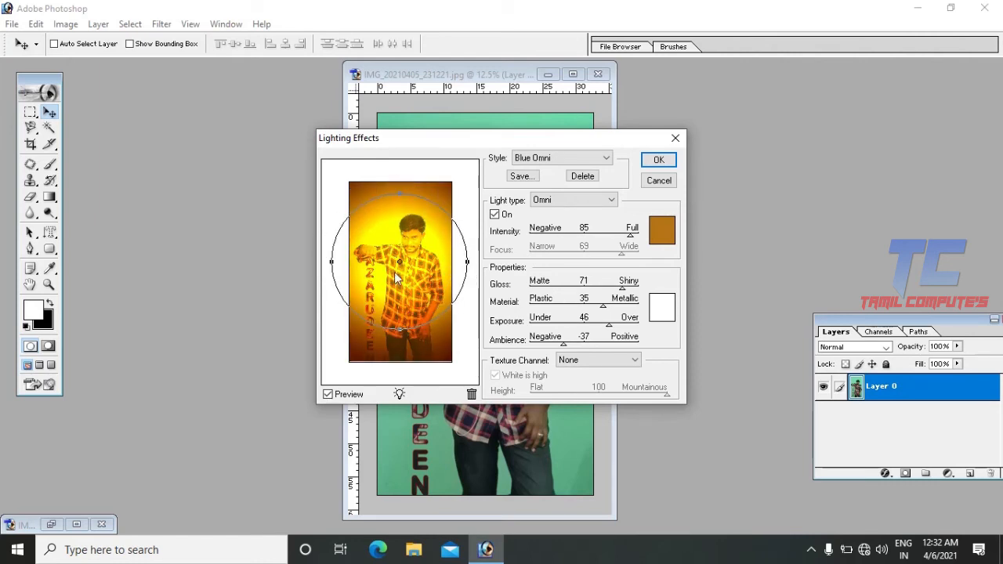
left_click(657, 160)
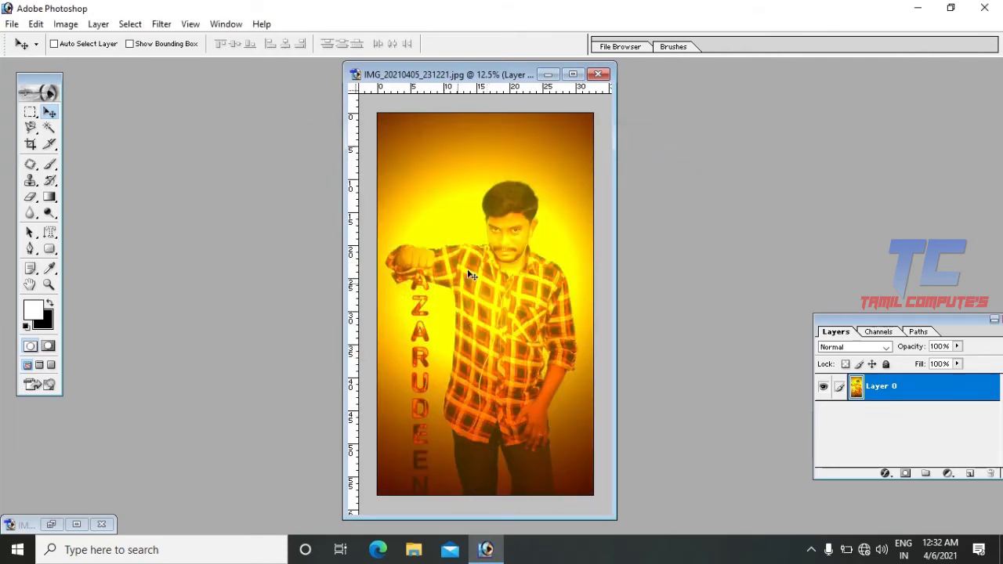
Undo the lighting effect applied to the photo
left_click(167, 24)
left_click(400, 319)
key("ctrl+z")
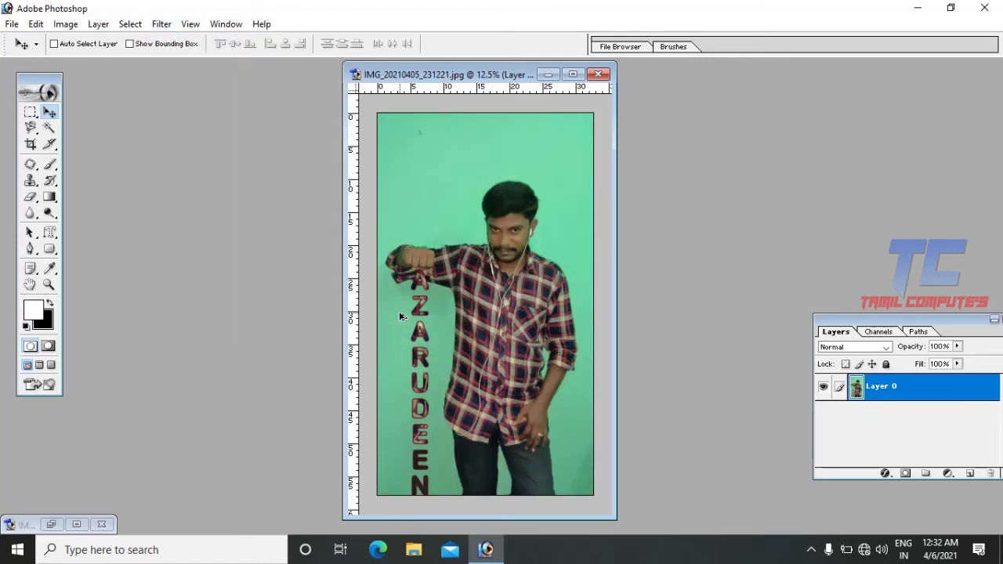
Reapply Lighting Effects with the omni light's circle enlarged and its center moved slightly down the man's torso
left_click(161, 25)
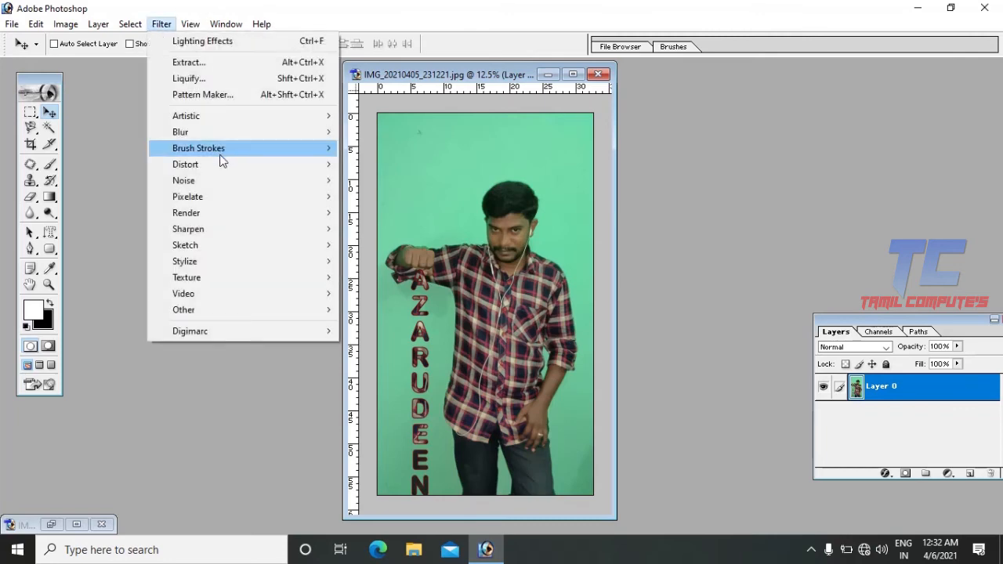
mouse_move(214, 215)
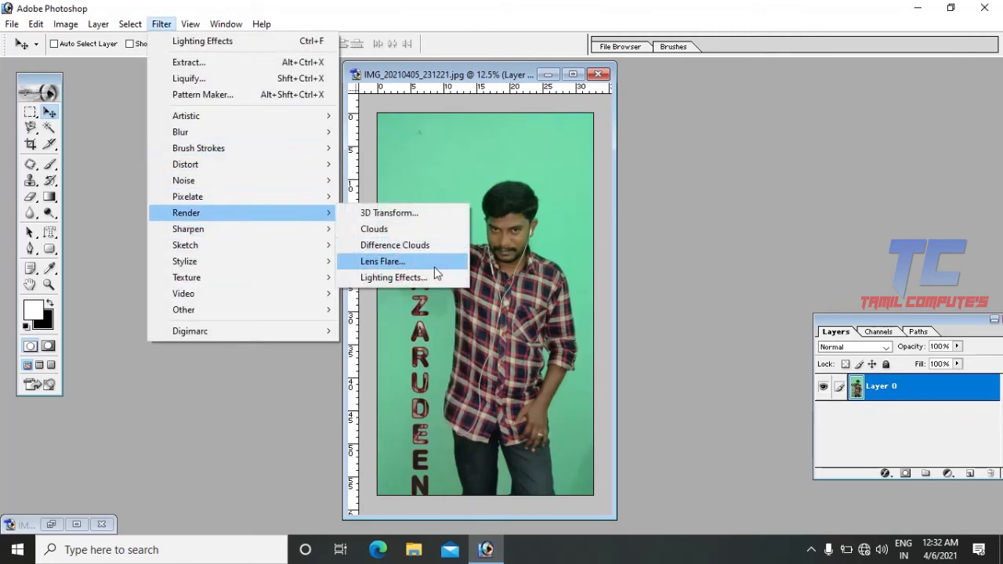
left_click(430, 277)
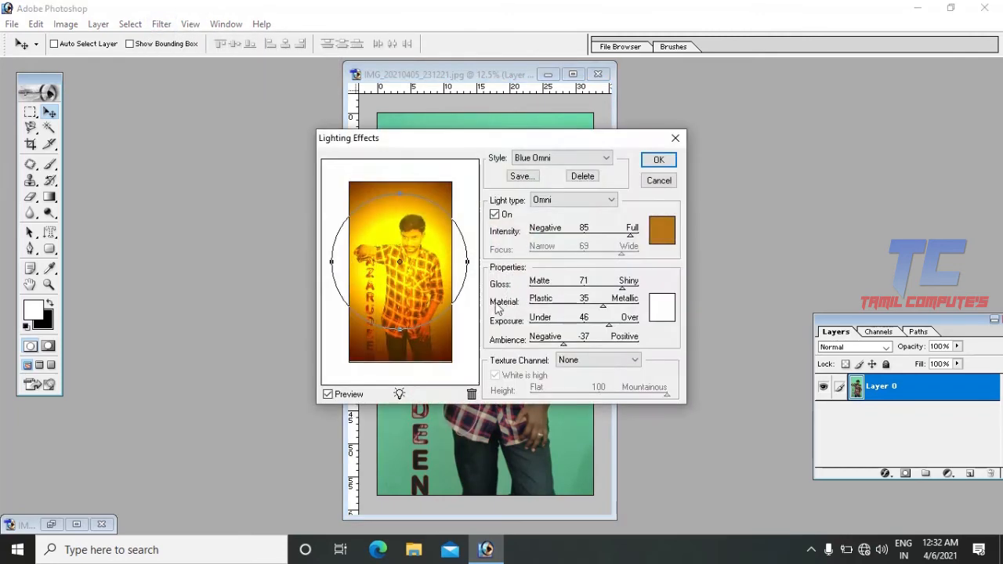
left_click_drag(408, 323, 399, 341)
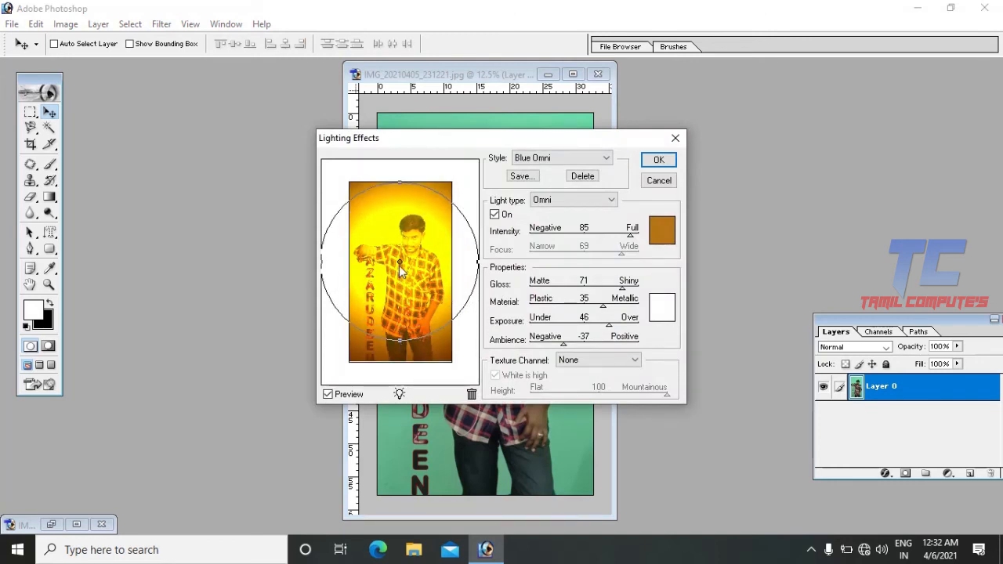
left_click_drag(399, 266, 400, 278)
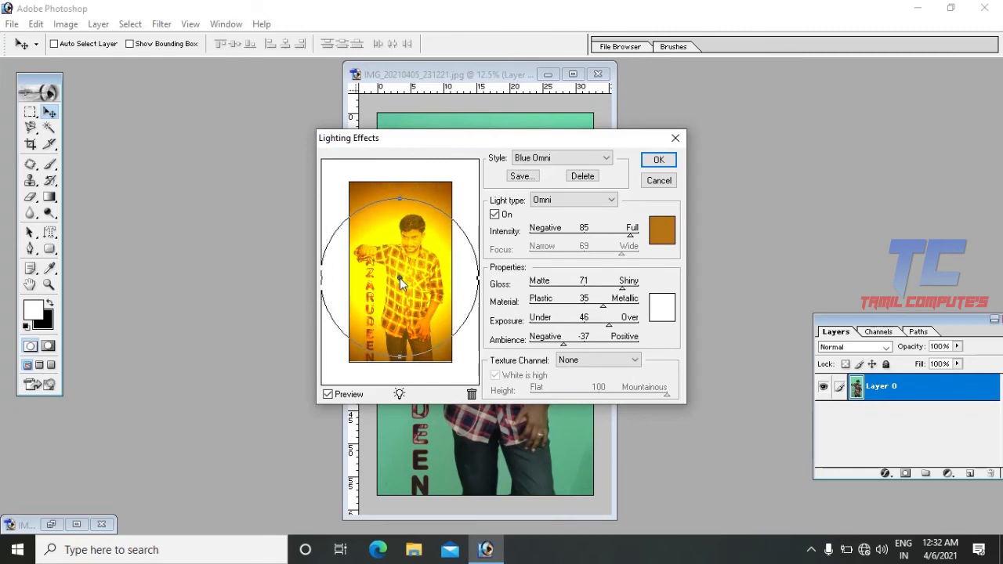
left_click(659, 163)
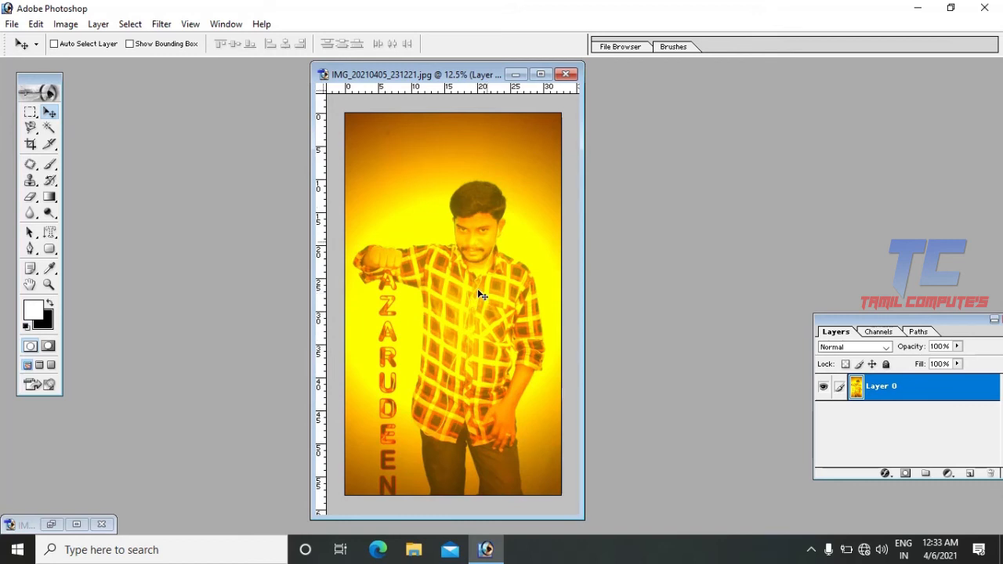
Save the edited photo in Photoshop PSD format as IMG_20210405_231221 in the 43-Photoshop tutorial 10 folder
left_click(12, 24)
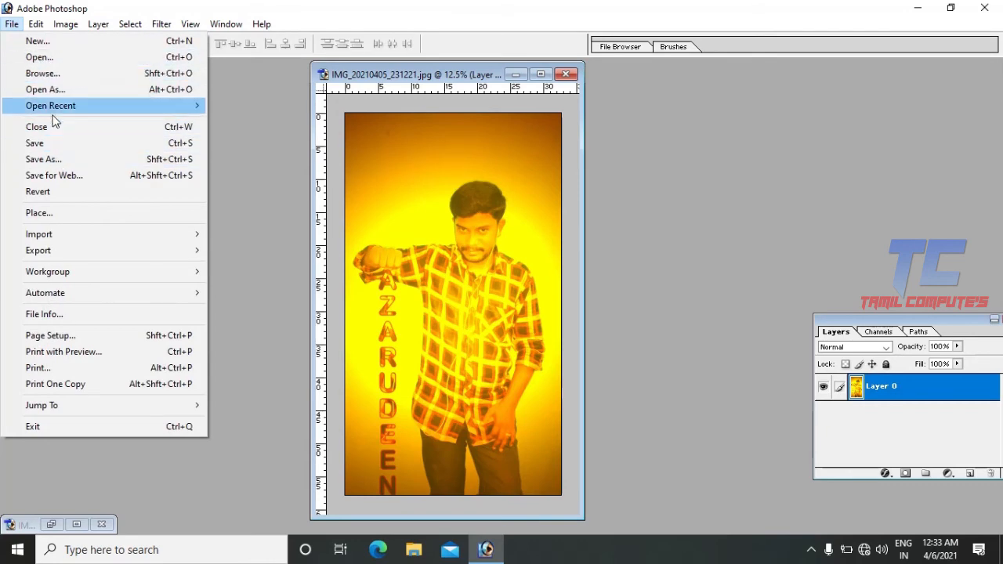
left_click(74, 161)
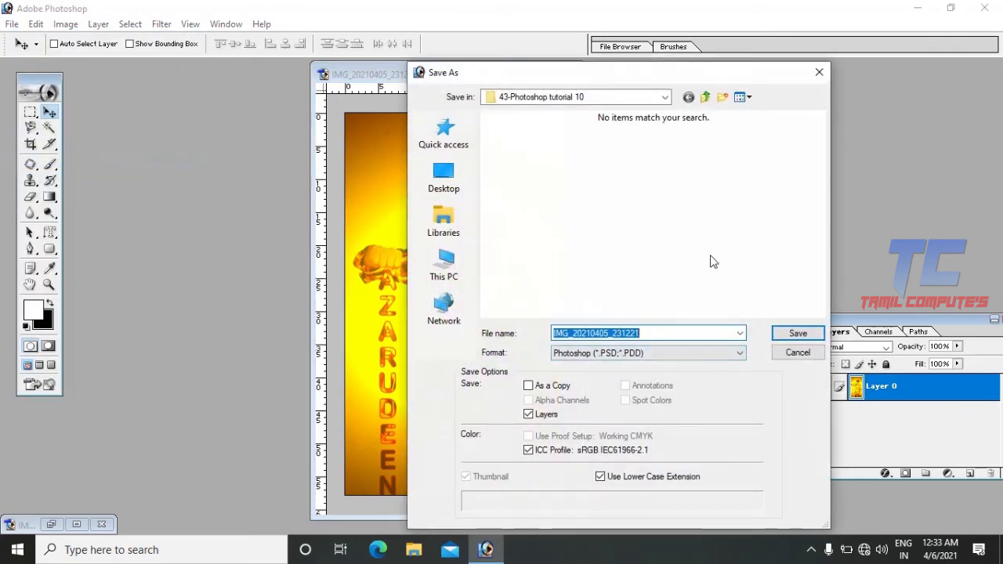
left_click(798, 333)
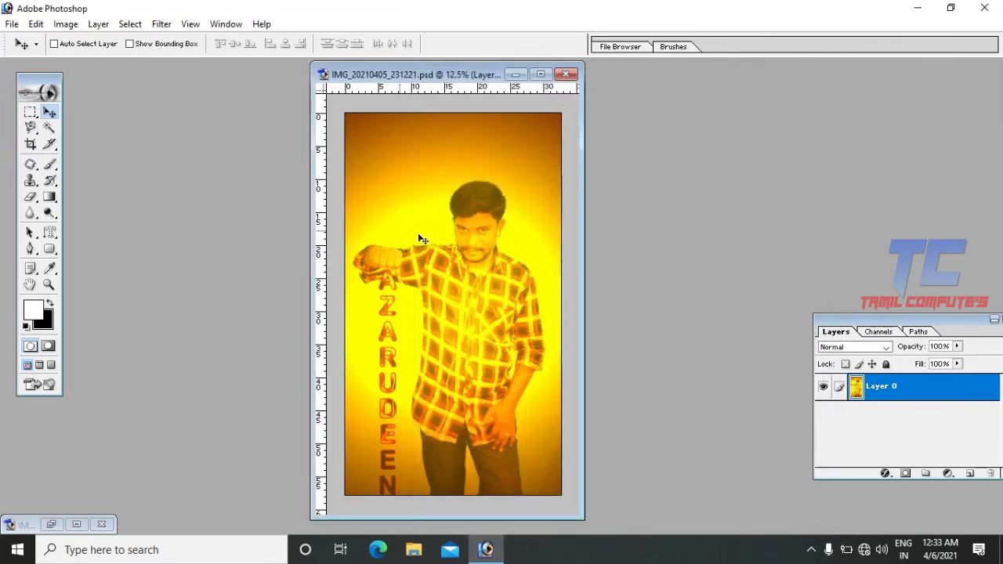
Save a JPEG copy named EDITED with quality 9 and Baseline ("Standard") format, and close the document
left_click(12, 24)
left_click(45, 159)
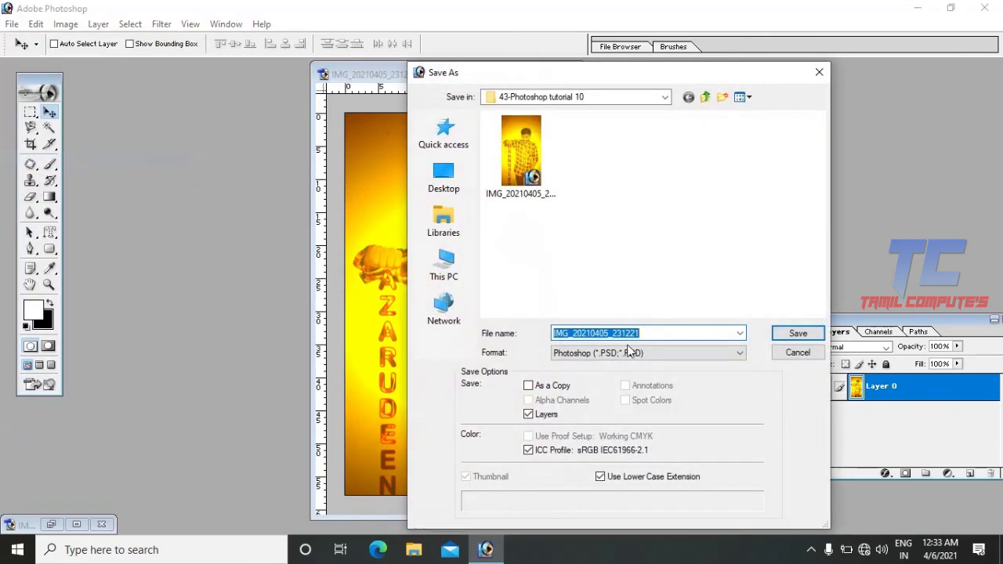
left_click(629, 353)
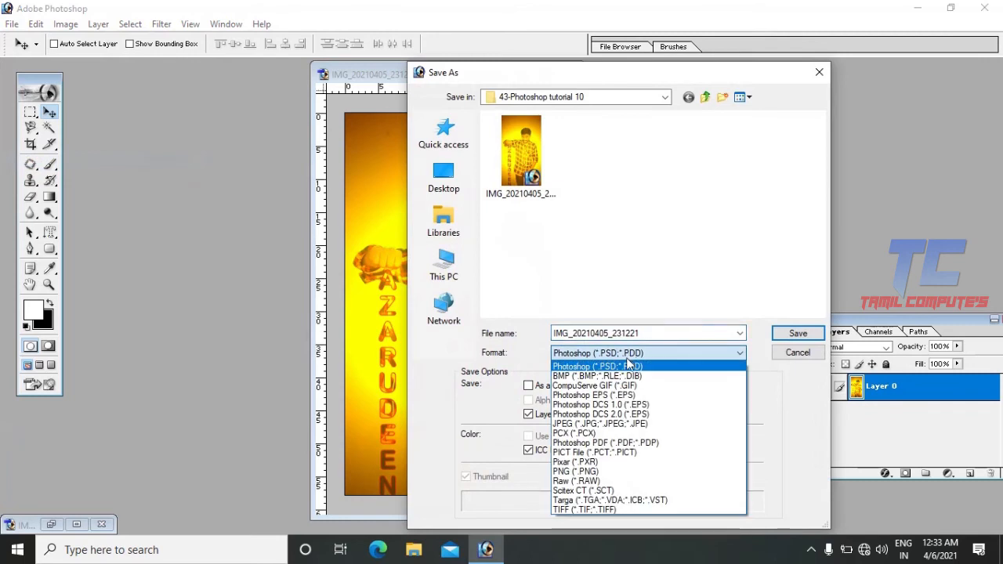
left_click(619, 423)
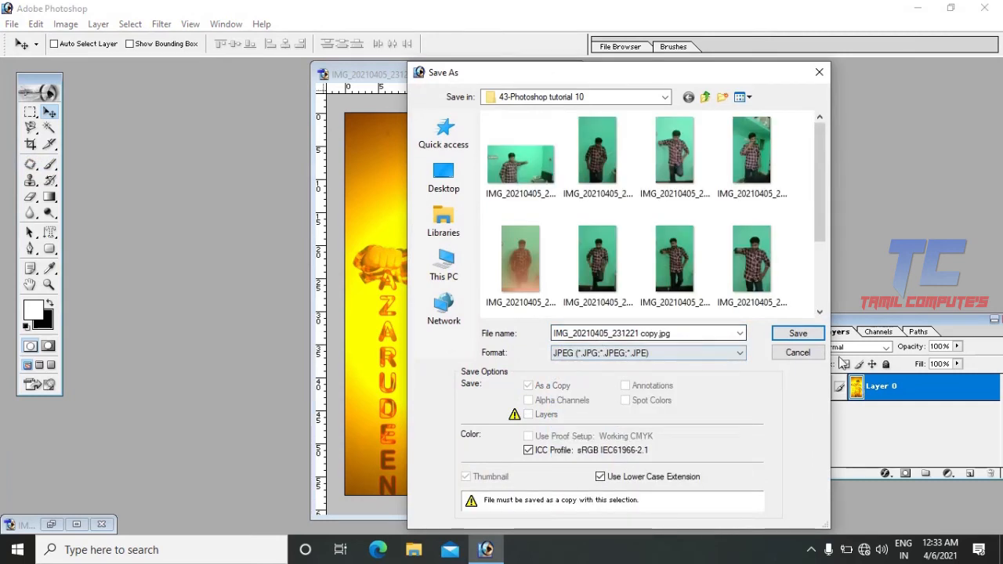
left_click(721, 337)
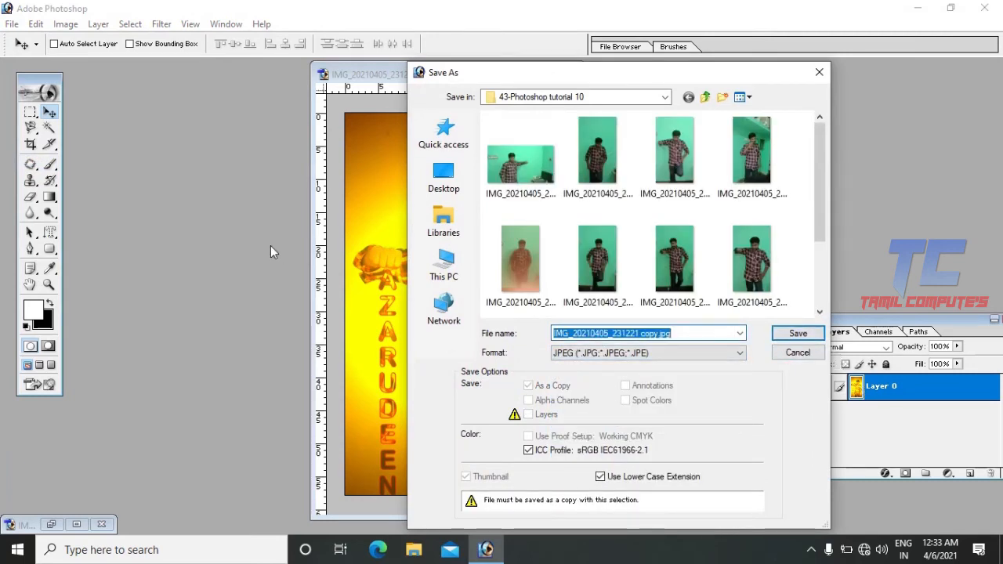
type("EDITED")
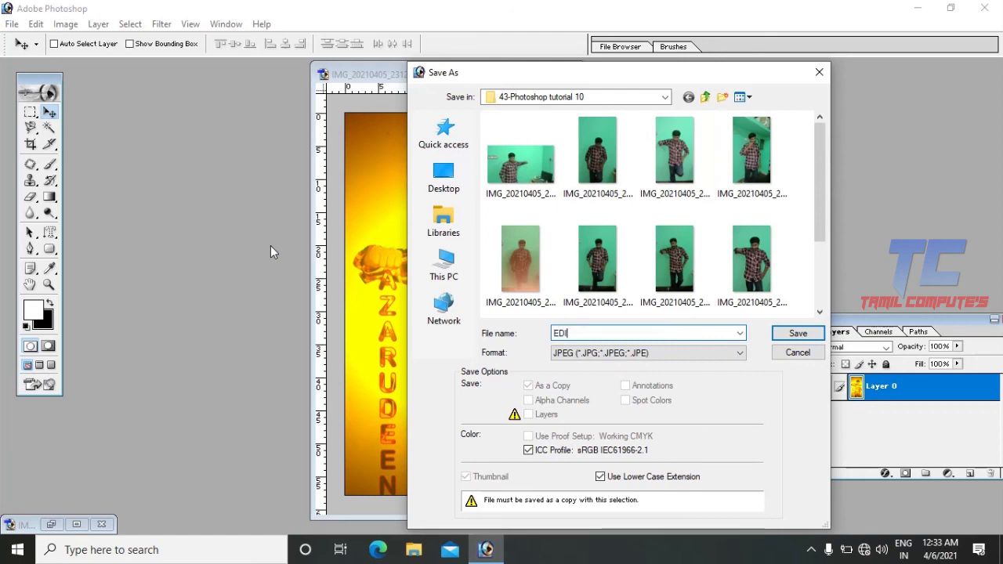
left_click(798, 333)
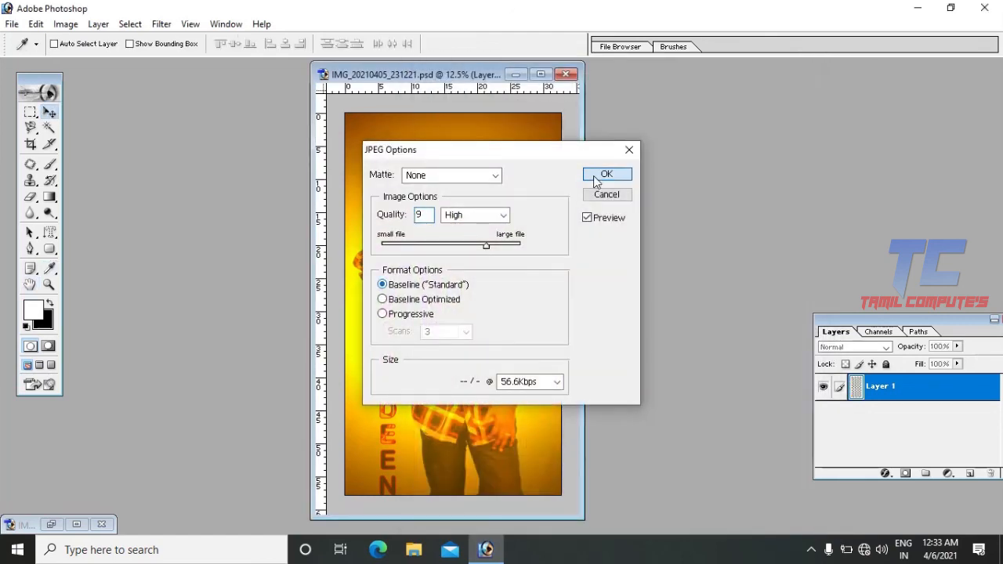
left_click(595, 174)
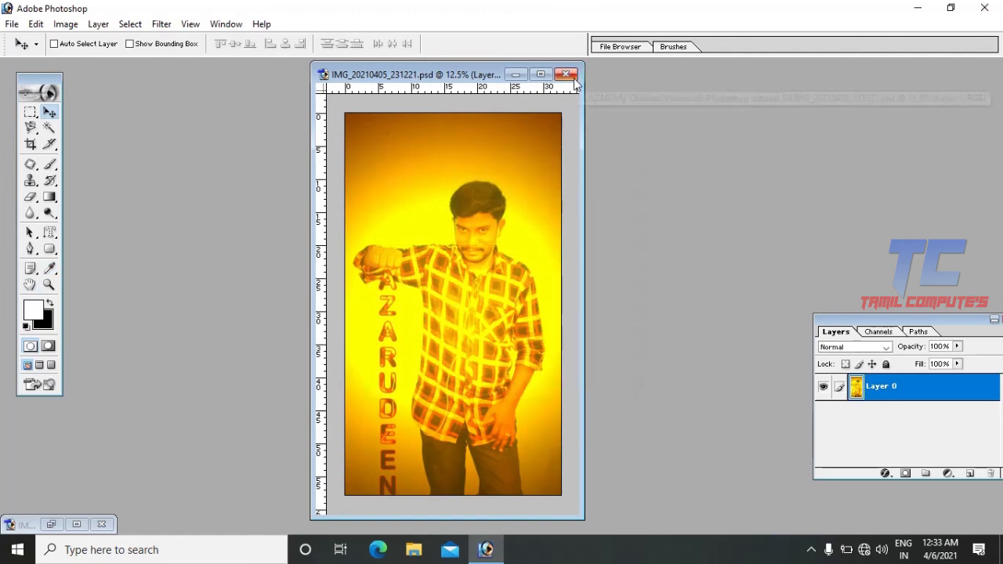
left_click(566, 74)
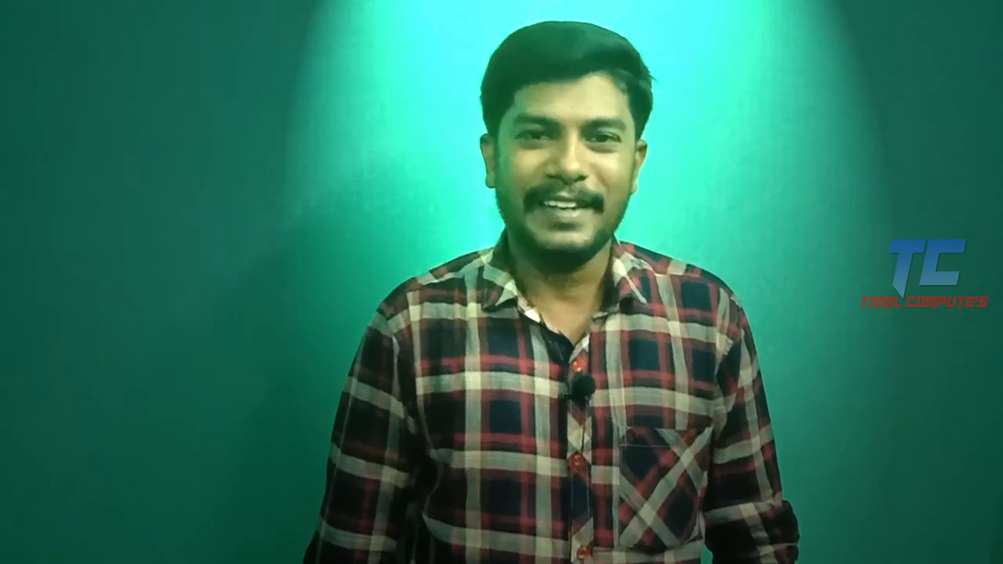